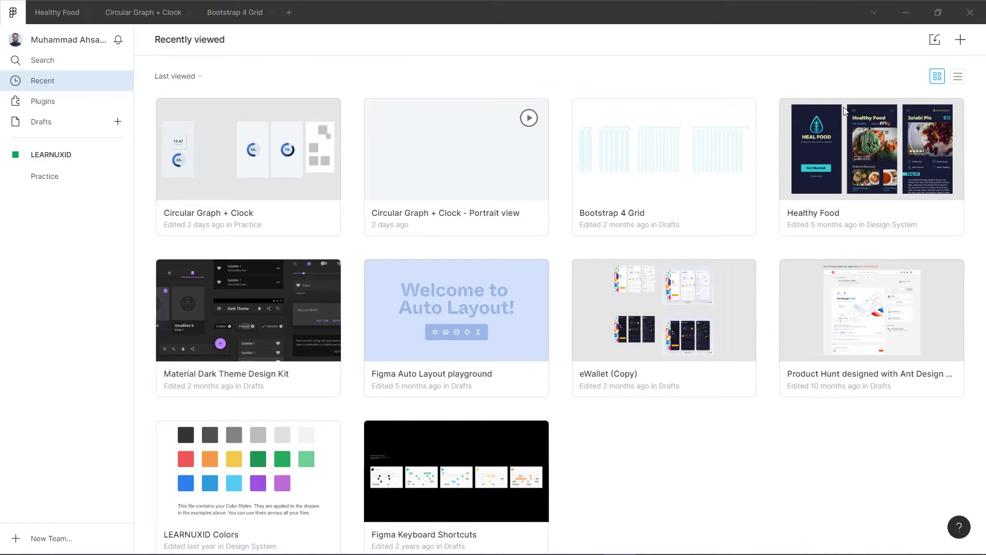
- Create a new blank design file from the Figma file browser
left_click(961, 41)
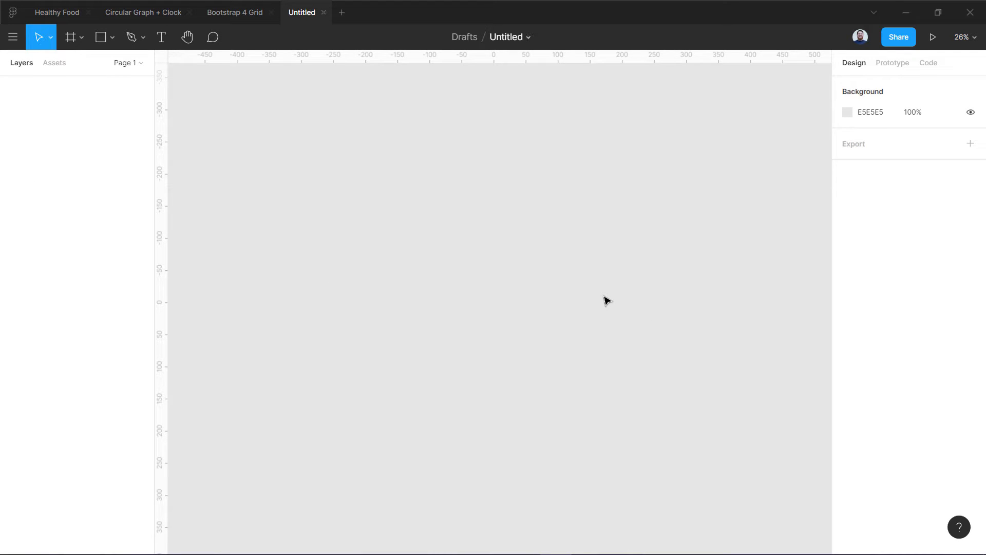
- Draw a 1440×1024 Desktop preset frame and add a default layout grid to it
left_click(70, 37)
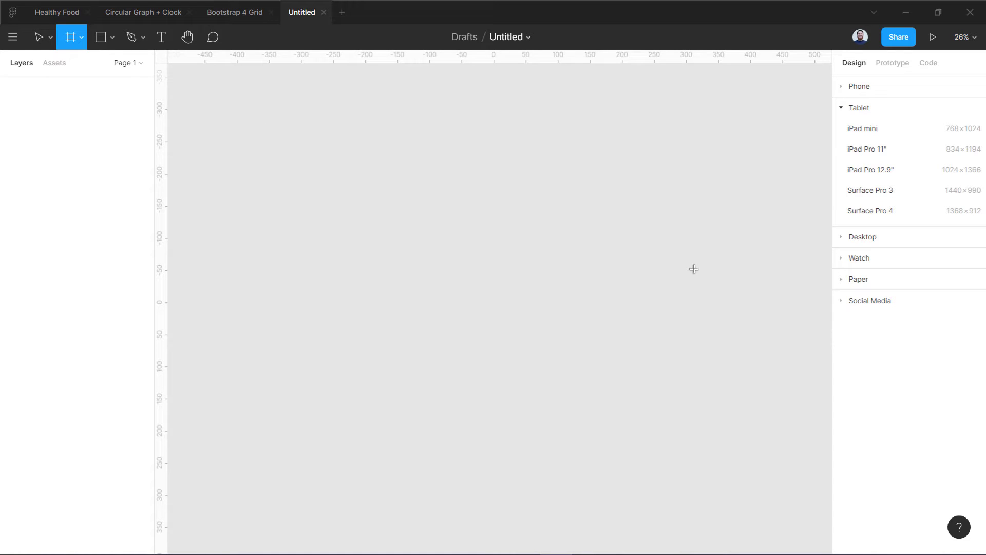
left_click(862, 237)
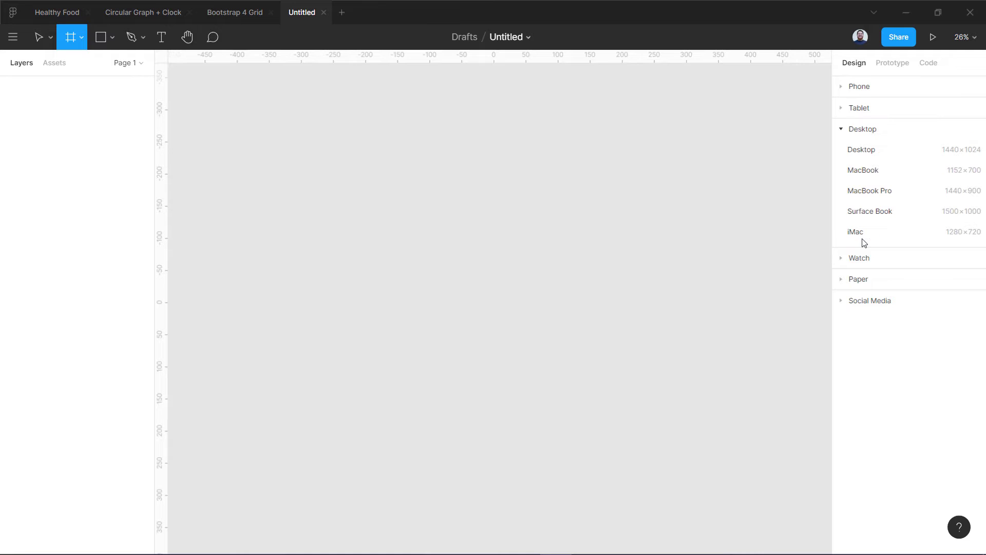
left_click(862, 149)
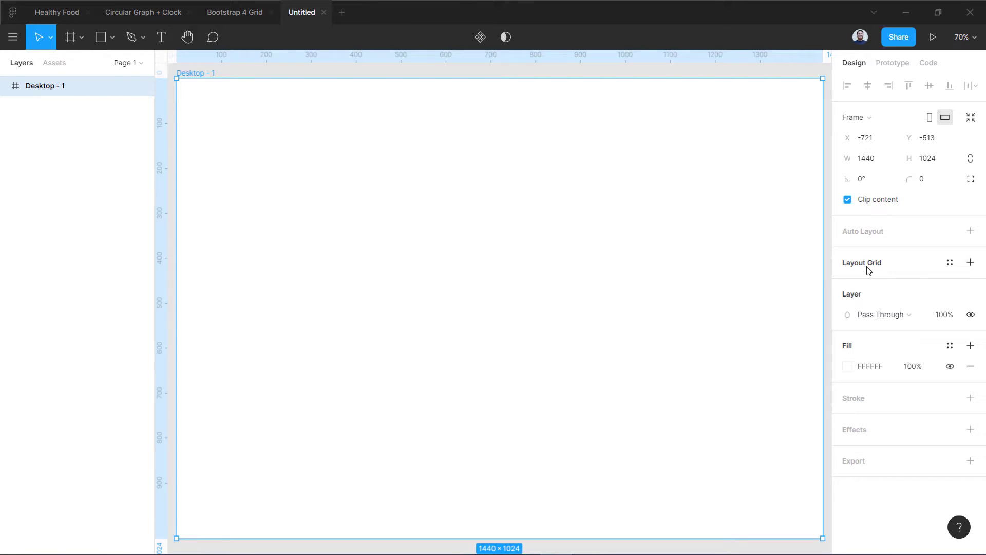
left_click(971, 264)
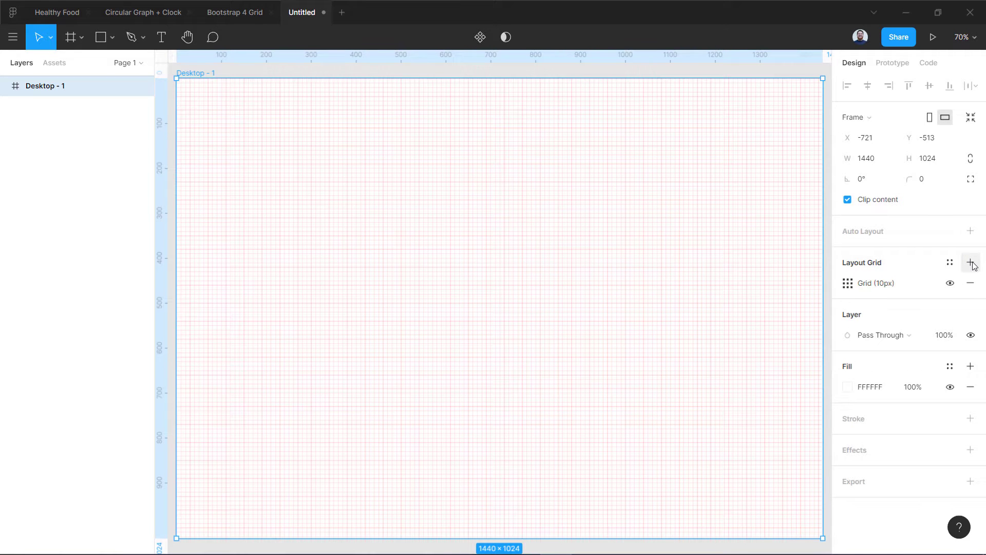
- Turn the layout grid into 12 centred columns coloured blue 0066FF at 10%
left_click(847, 283)
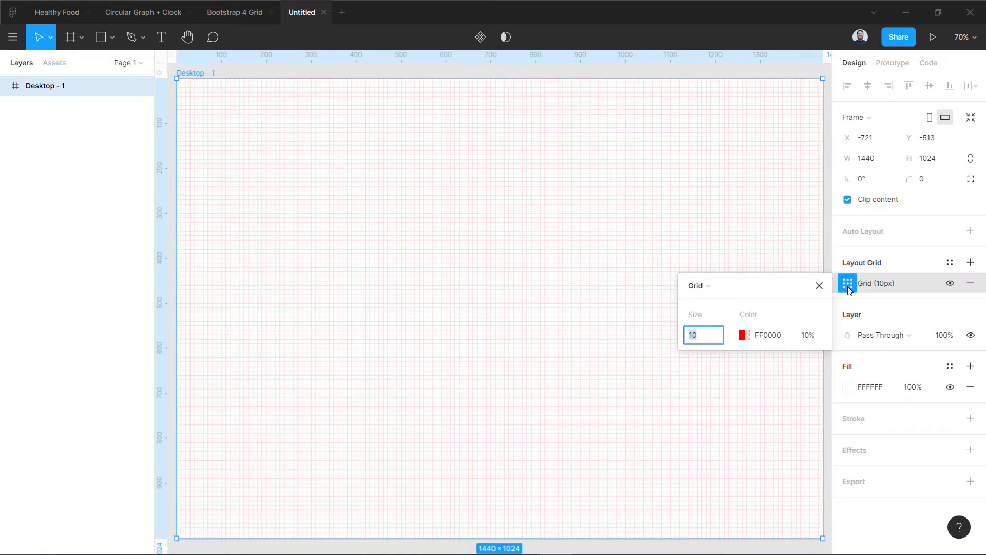
left_click(690, 287)
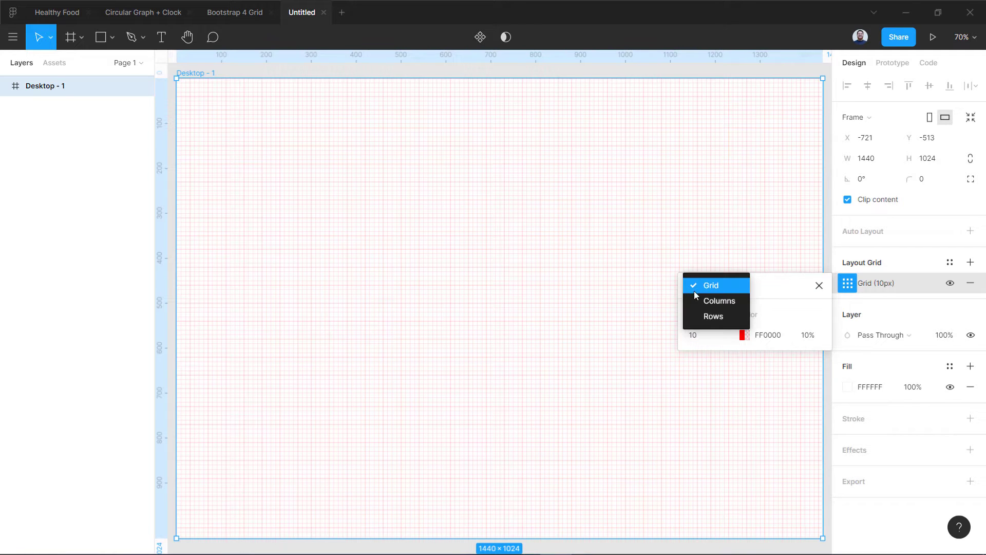
left_click(694, 302)
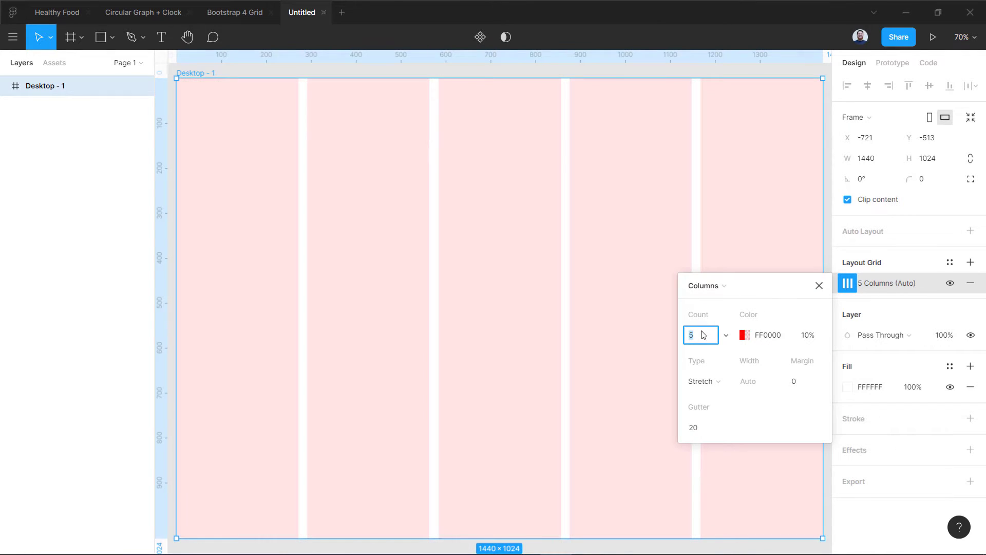
key("Return")
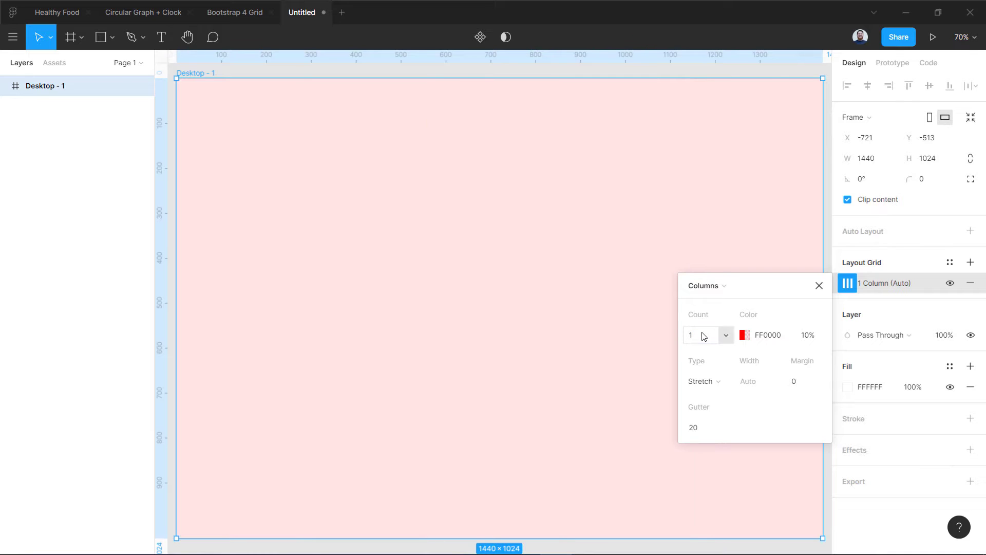
left_click(704, 337)
type("12")
key("Return")
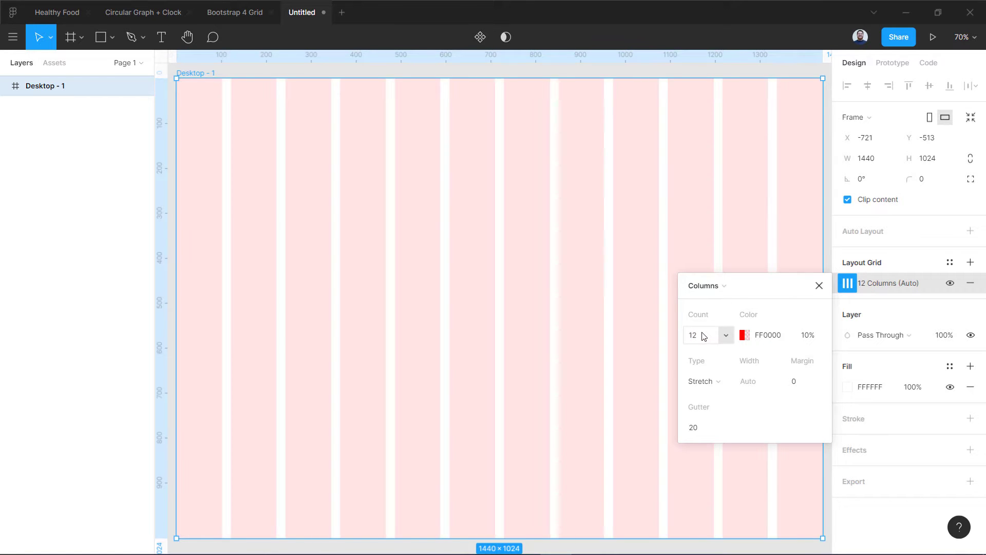
left_click(744, 335)
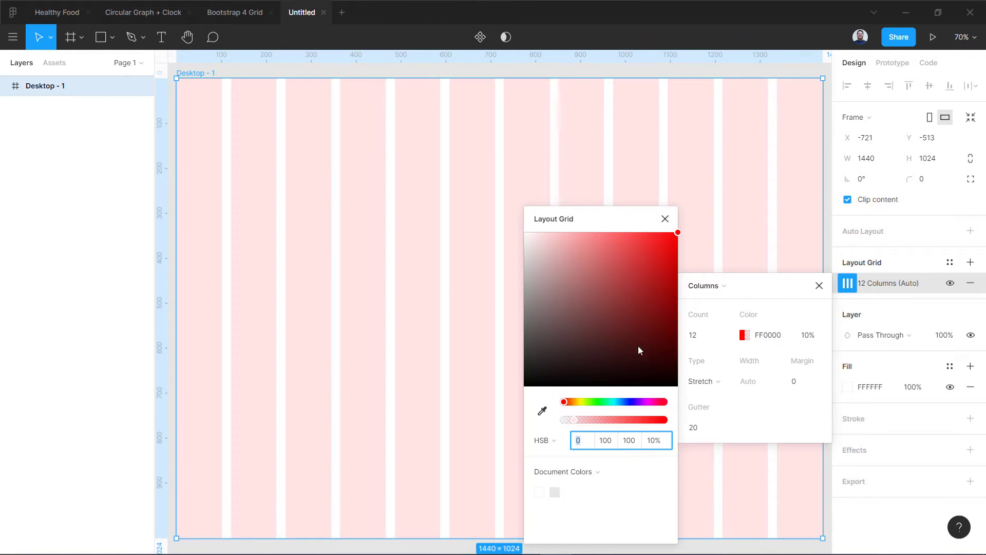
left_click_drag(607, 402, 625, 403)
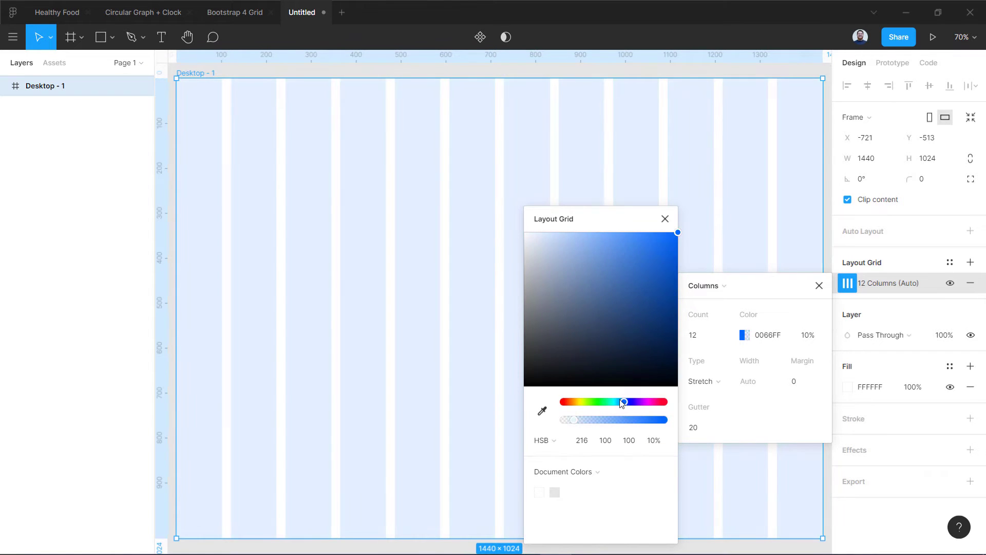
left_click(665, 219)
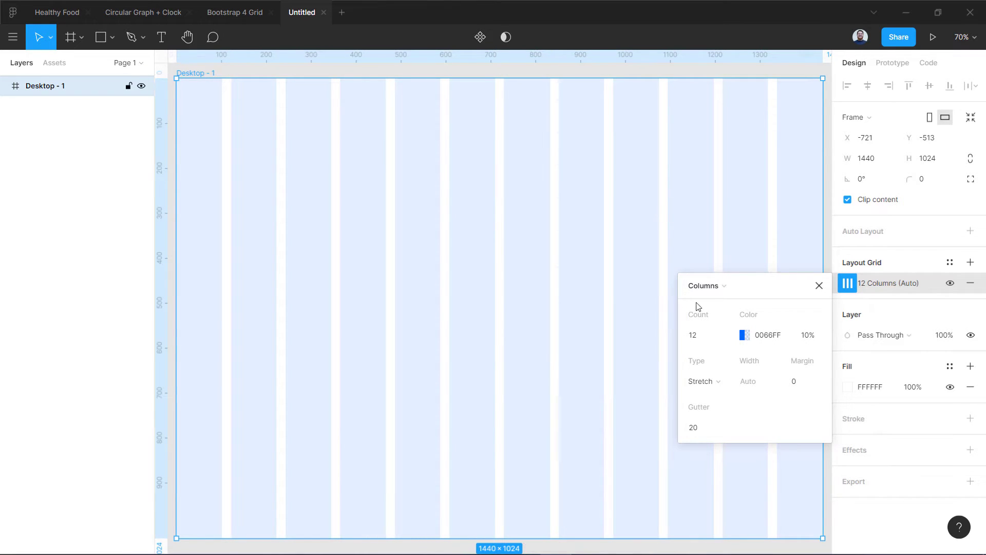
left_click(716, 384)
left_click(711, 368)
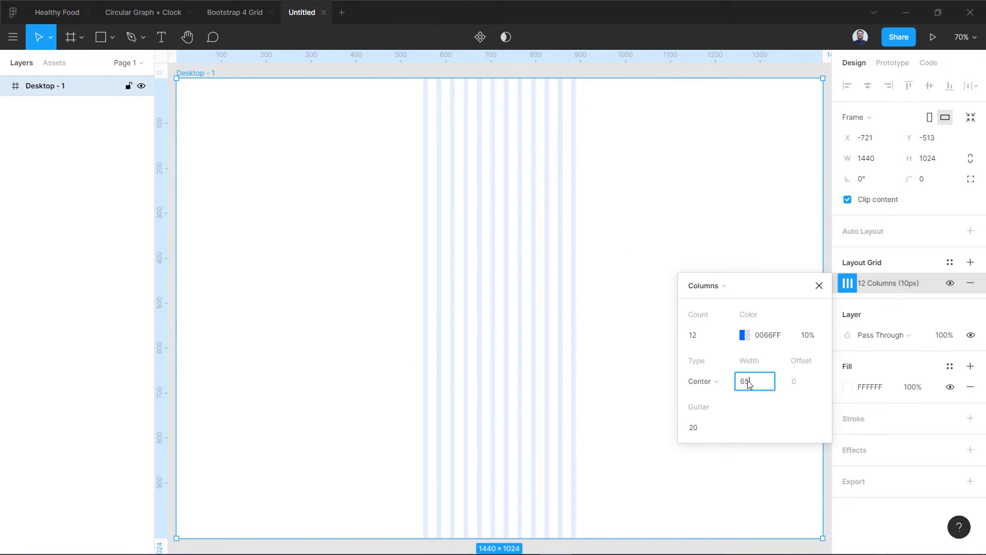
- Set the columns to 65px width with 30px gutters and close the grid settings
type("65")
key("Return")
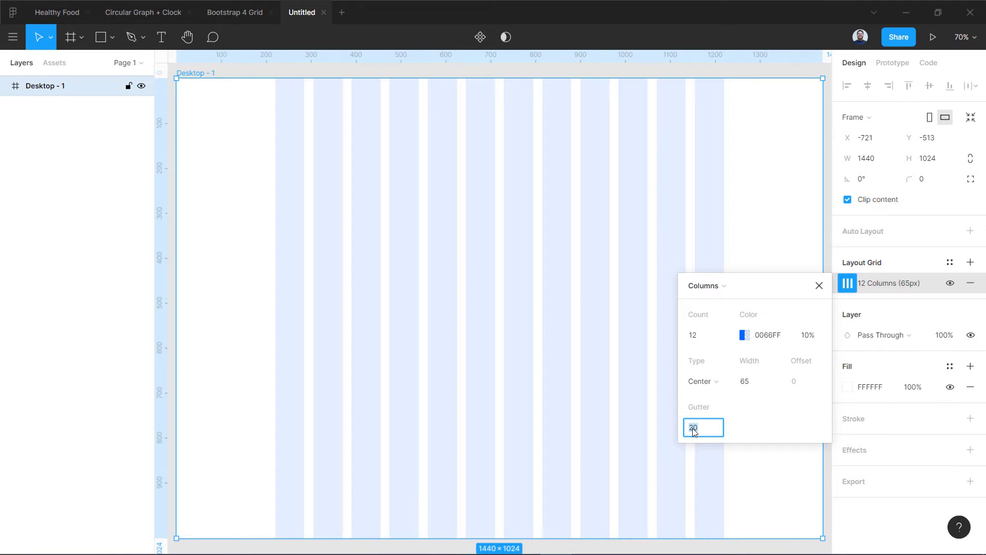
type("30")
key("Return")
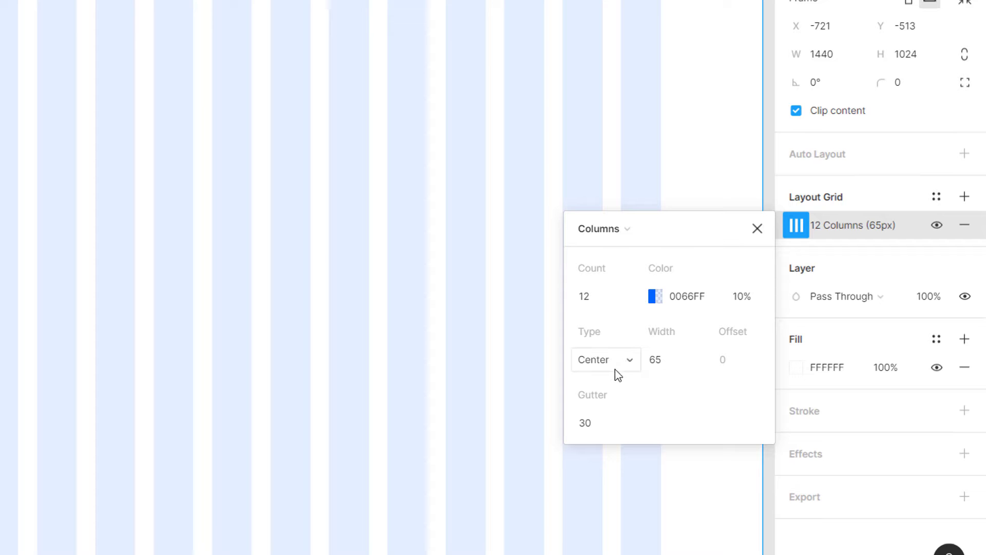
left_click(757, 229)
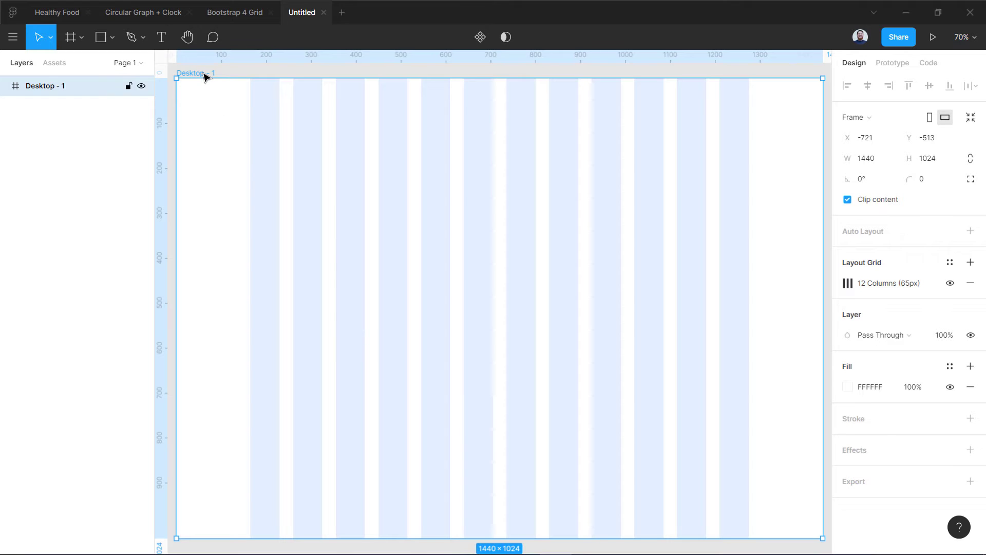
- Rename the frame 'Extra large Bootstrap 4' and add a second layout grid
key("ctrl+r")
type("Extra large ")
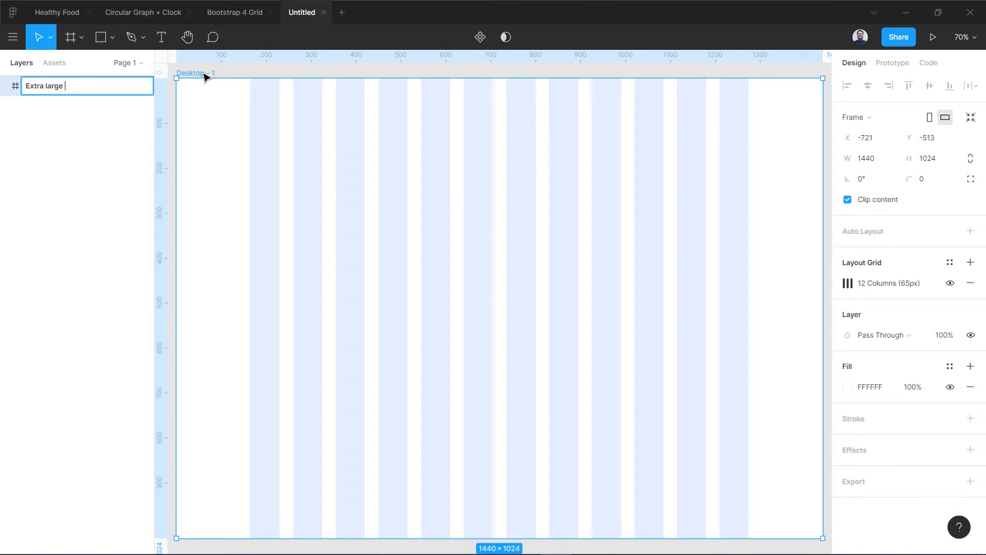
type("Boosstrap 4")
key("Return")
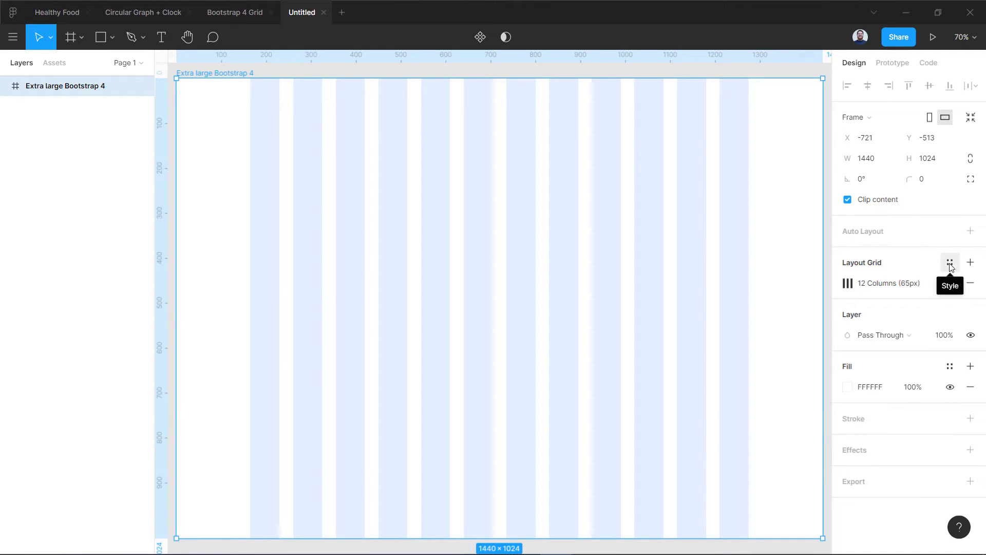
left_click(972, 265)
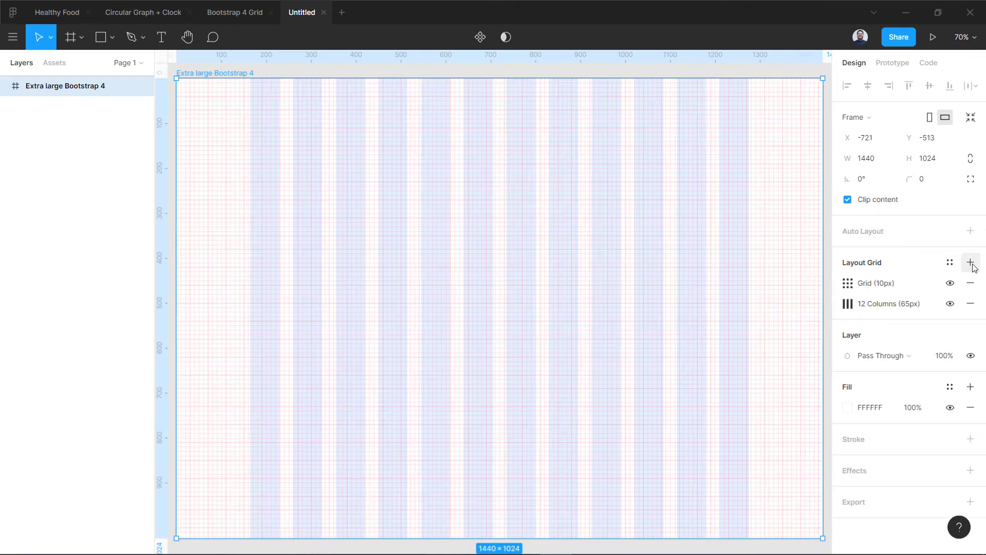
- Turn the second grid into rows with an automatic count, aligned to the top
left_click(848, 284)
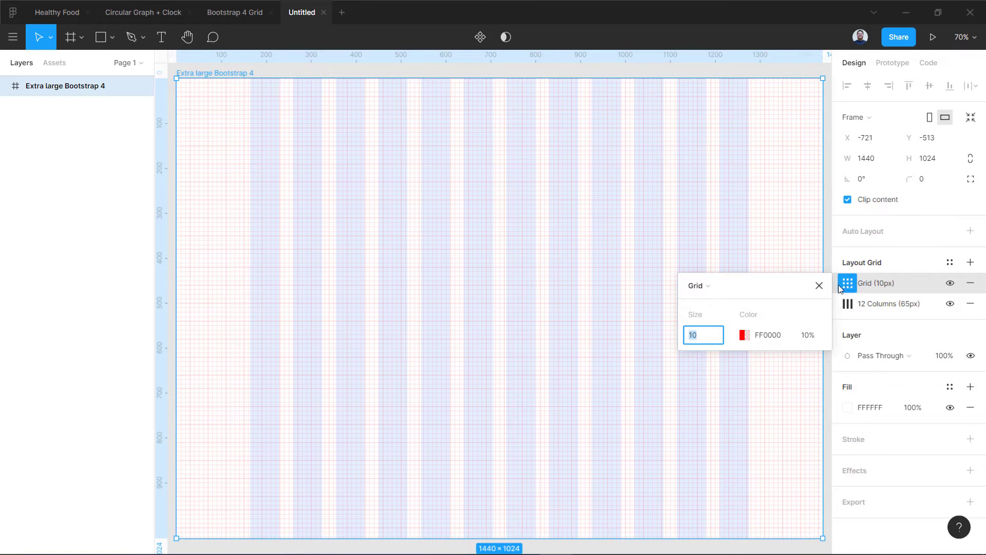
left_click(701, 291)
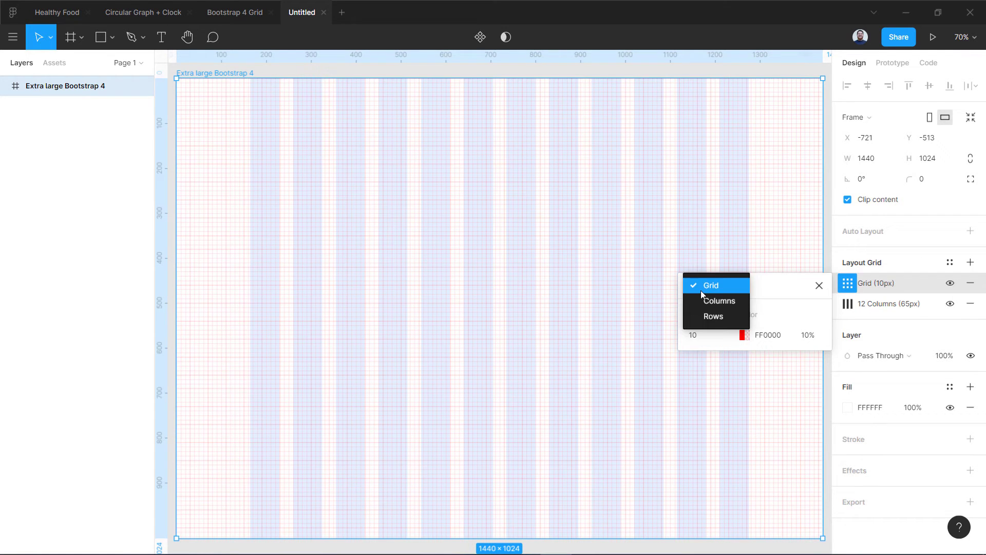
left_click(704, 316)
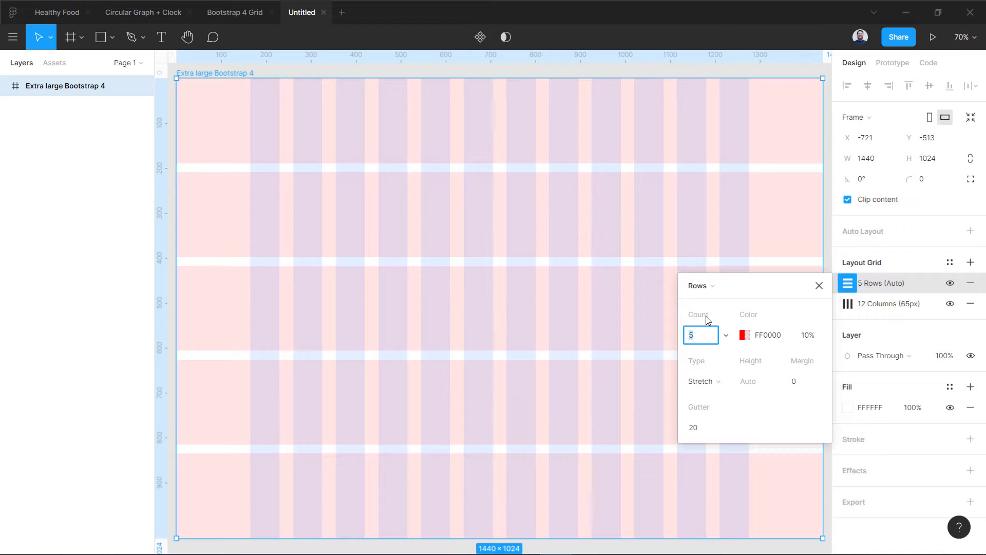
left_click(710, 340)
left_click(726, 335)
left_click(709, 249)
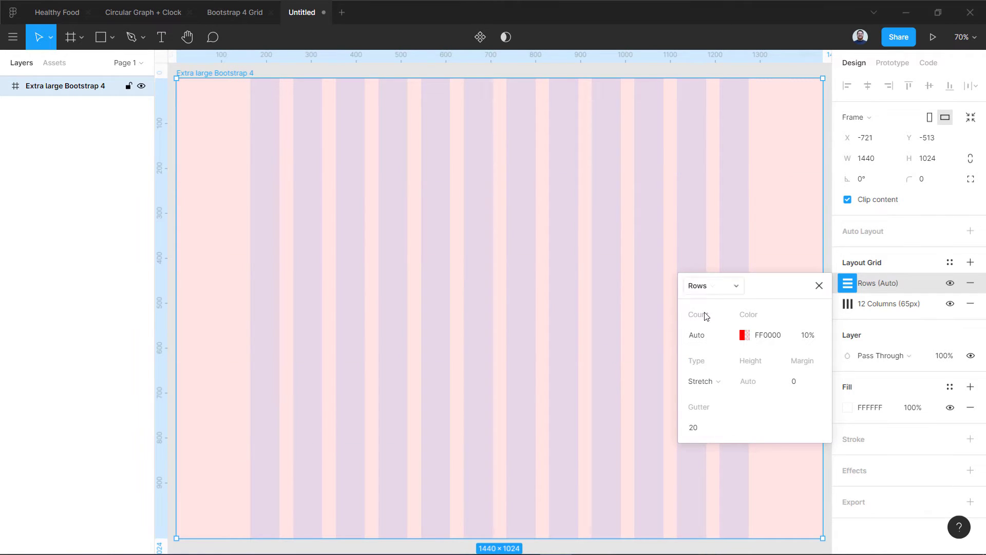
left_click(699, 383)
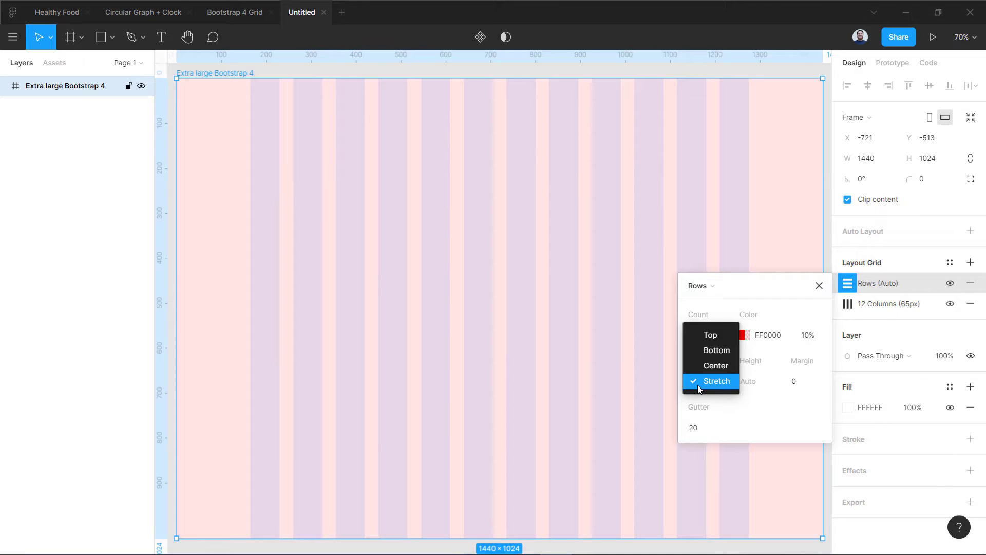
left_click(709, 336)
- Give the rows an 8px height and 8px gutter, then close the grid settings
left_click(747, 381)
type("8")
key("Return")
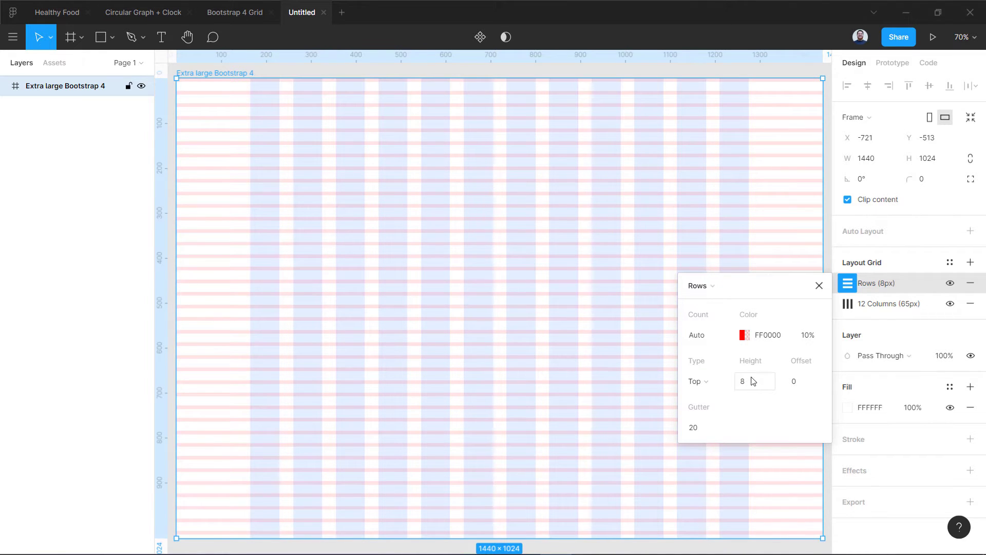
type("8")
key("Return")
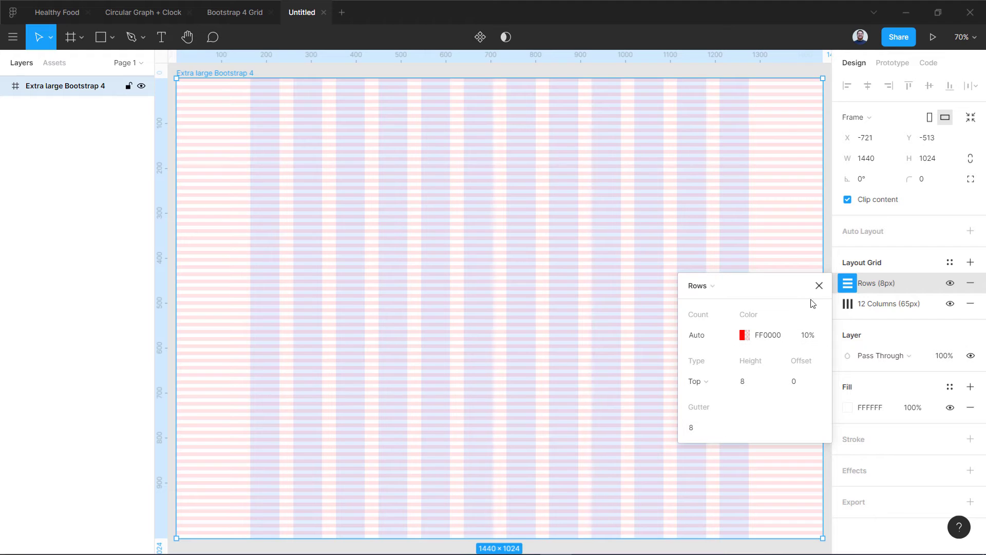
left_click(820, 285)
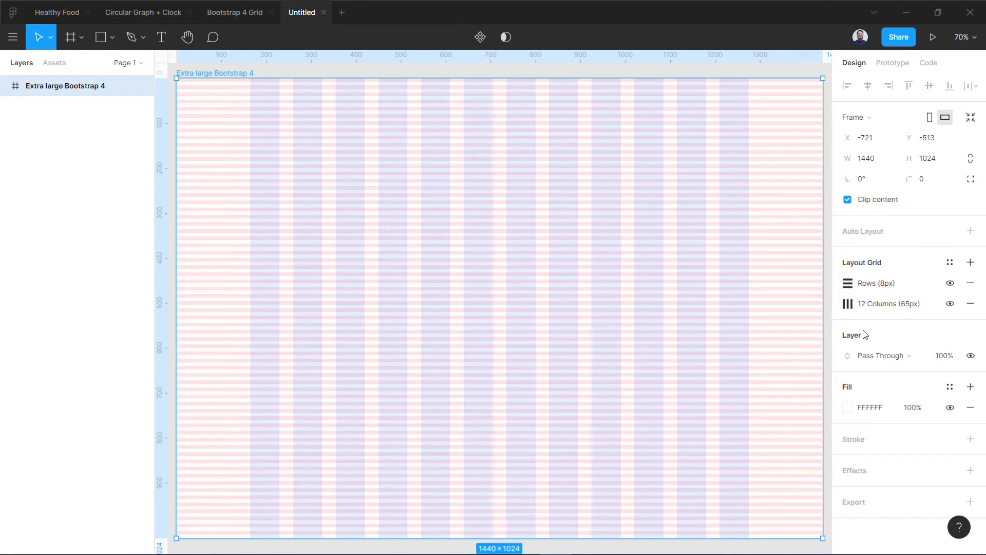
left_click(949, 263)
- Save the rows and columns as a new grid style named 'Bootstrap Extra Large'
left_click(964, 288)
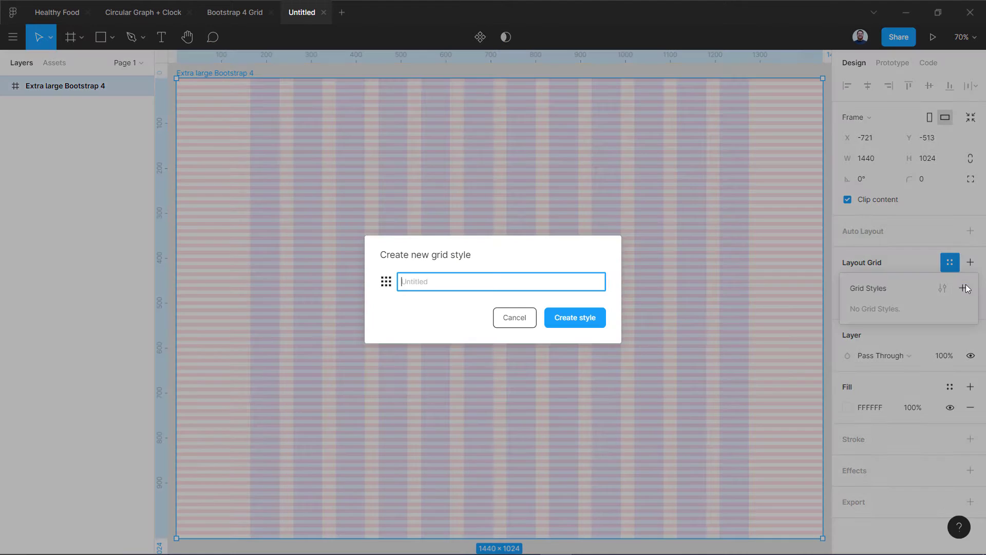
type("Bootstrap Extra Large")
left_click(574, 319)
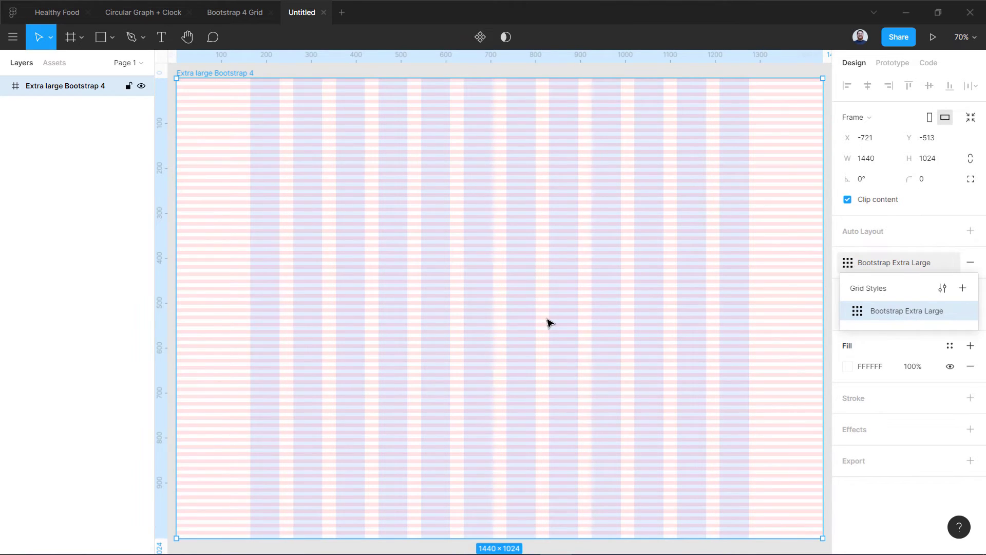
- Create an iPad Pro 12.9" tablet frame in empty canvas left of the first frame
left_click_drag(280, 270, 596, 303)
left_click_drag(421, 276, 718, 251)
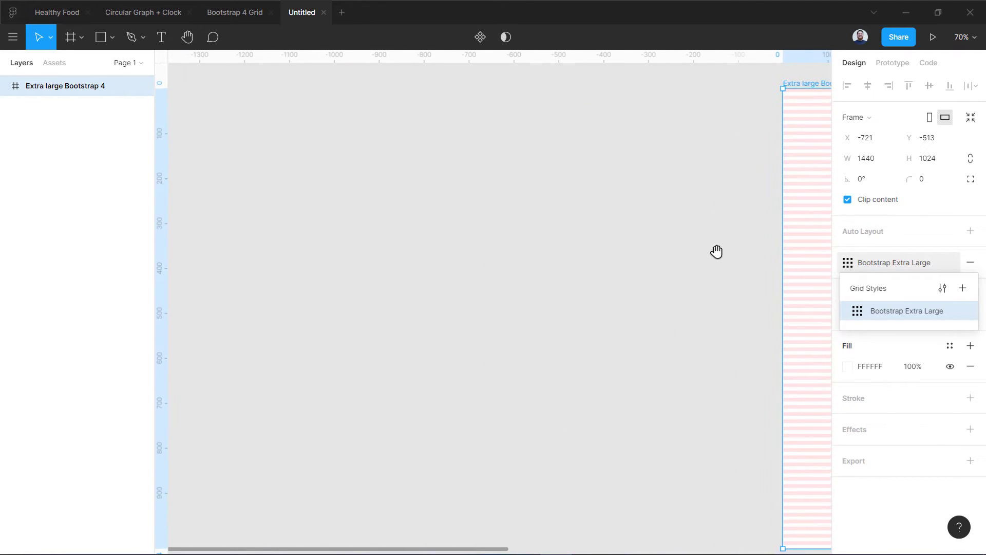
left_click(81, 38)
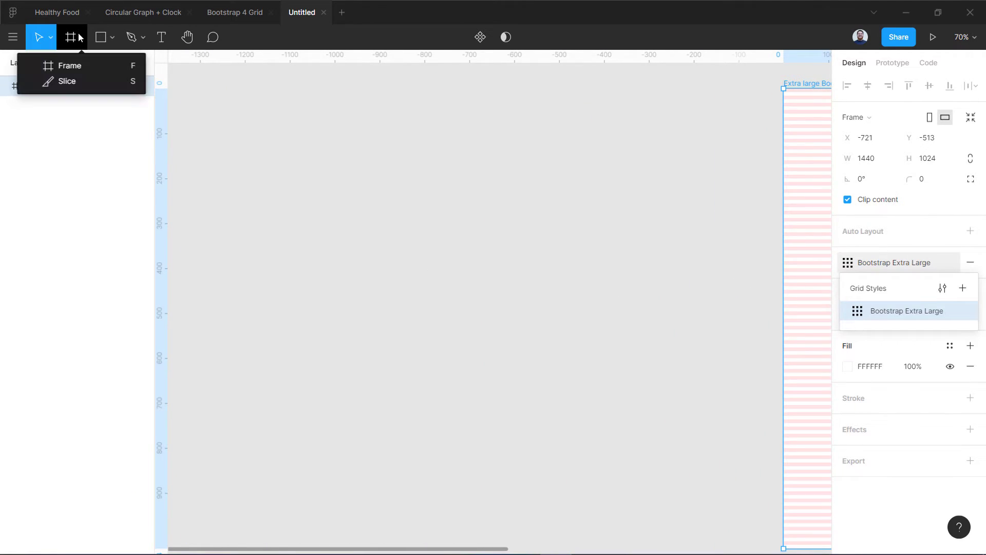
left_click(67, 64)
left_click(842, 109)
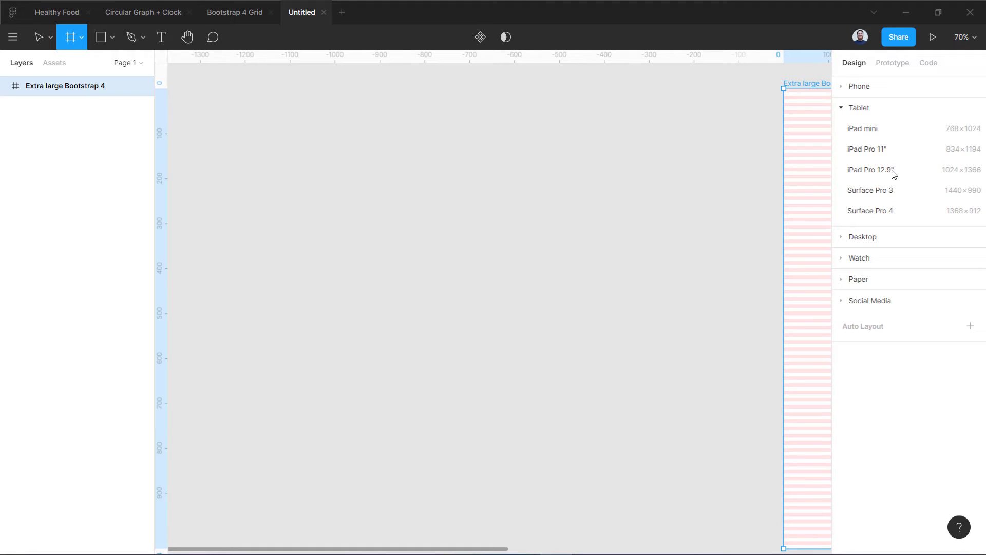
left_click(872, 170)
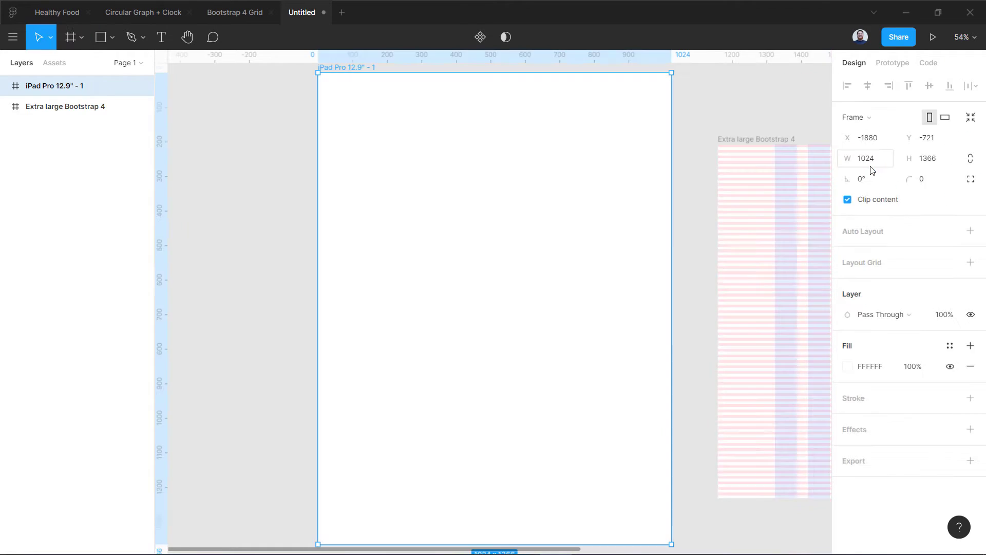
- Set the new frame's height to 1024, line it up beside the first, and add a grid
scroll(520, 211, "up", 2)
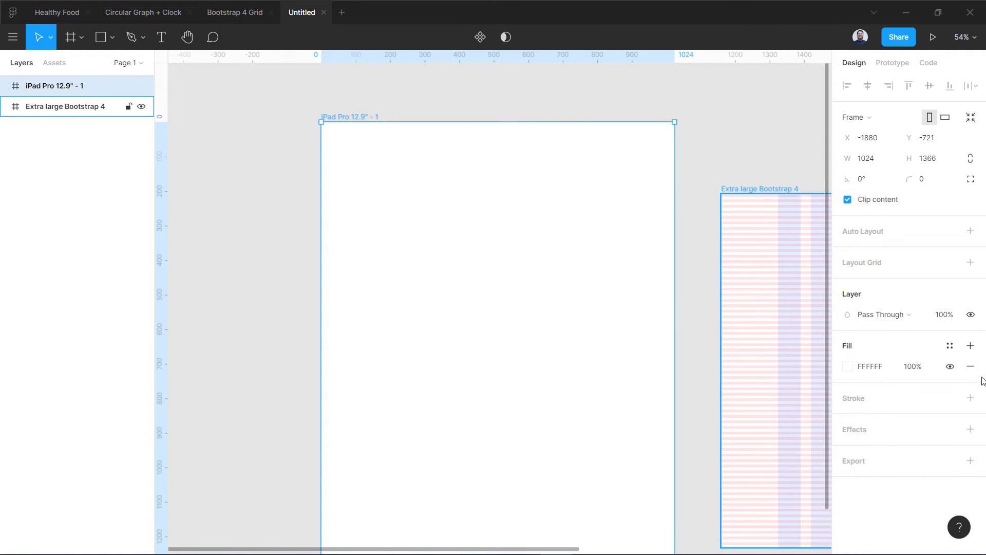
type("1024")
key("Return")
left_click_drag(550, 301, 466, 229)
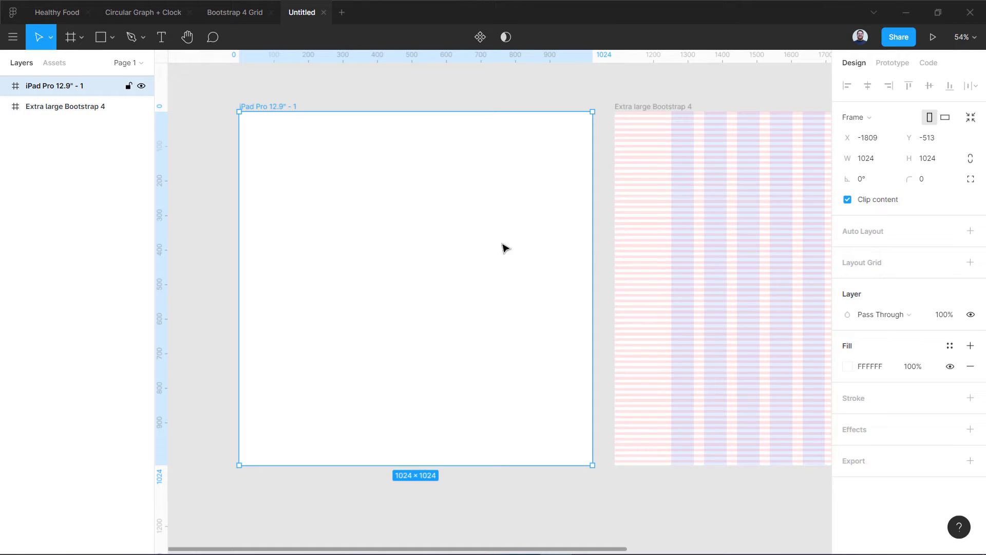
left_click(970, 263)
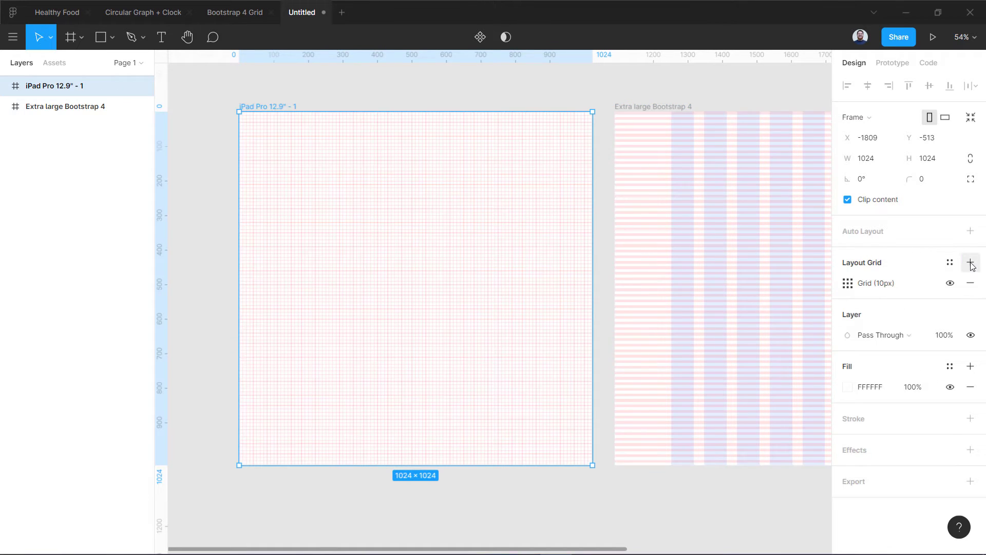
left_click(971, 283)
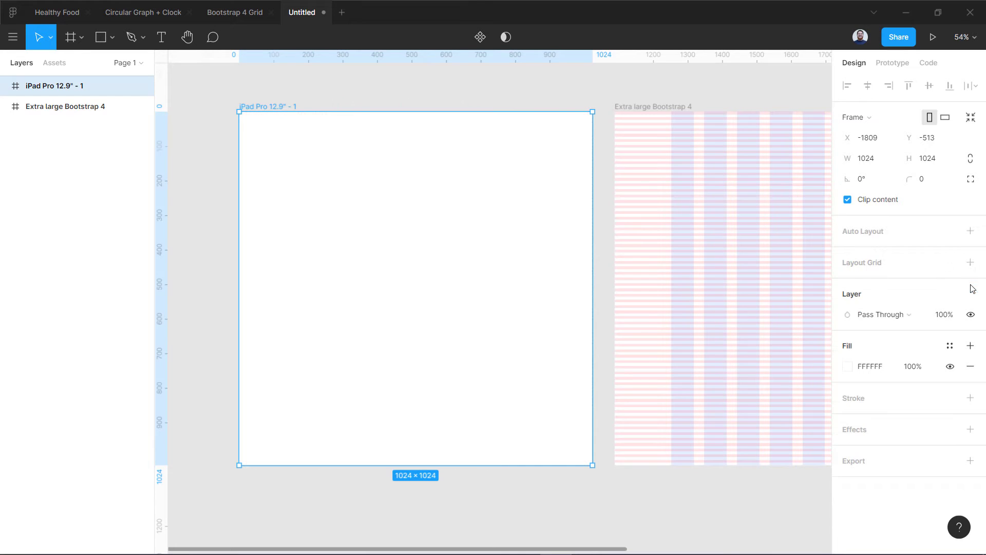
left_click(950, 262)
left_click(920, 309)
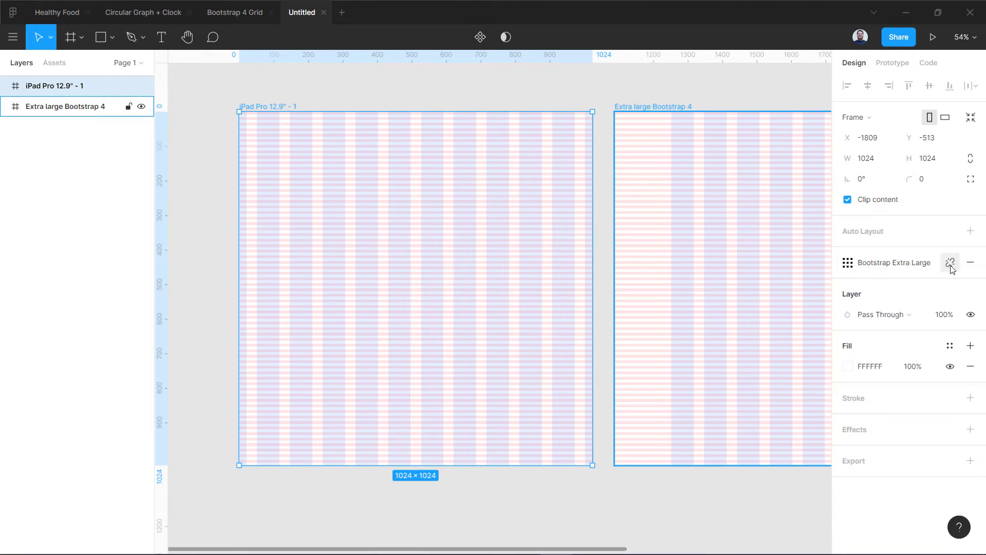
left_click(970, 262)
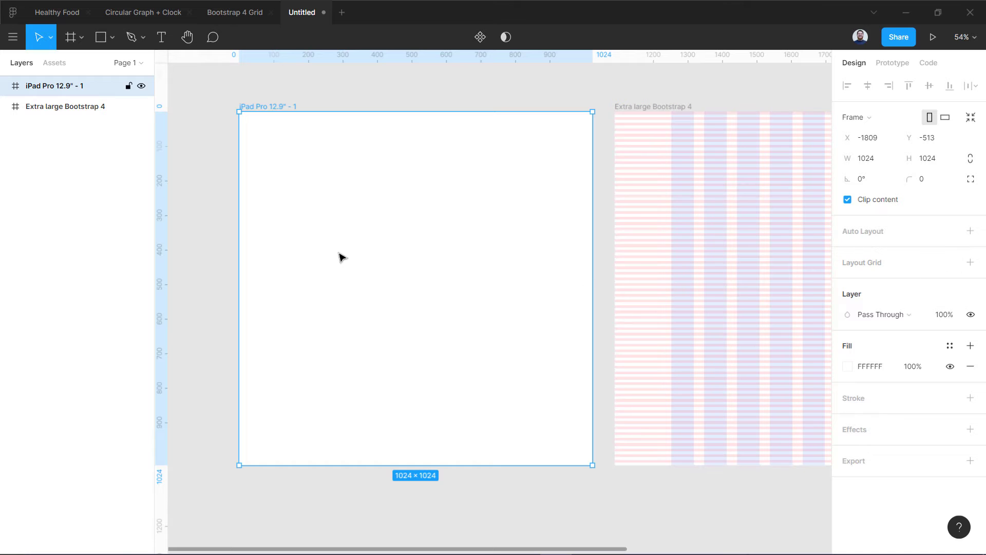
left_click(970, 262)
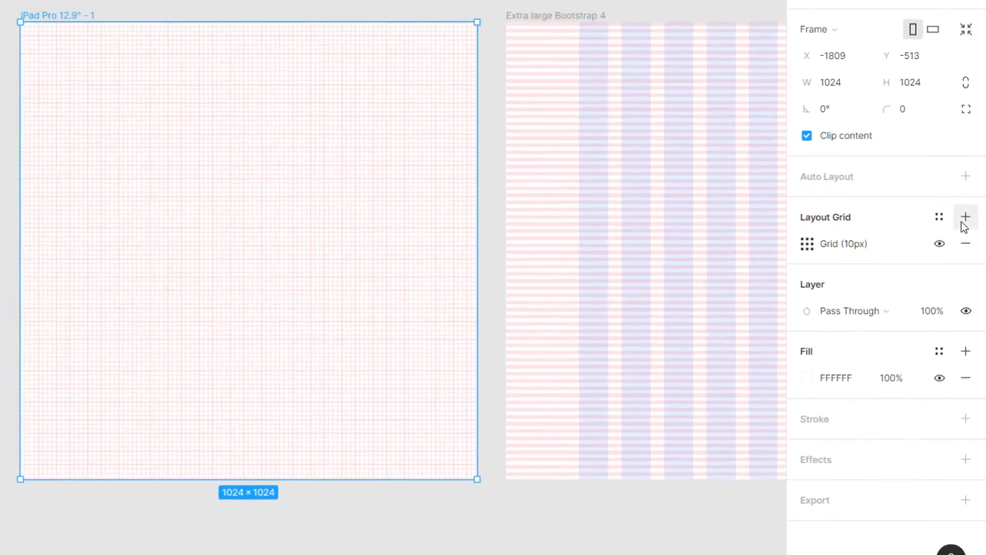
- Make the iPad frame's grid 12 centred columns, 50px wide with 30px gutters
left_click(848, 283)
left_click(712, 285)
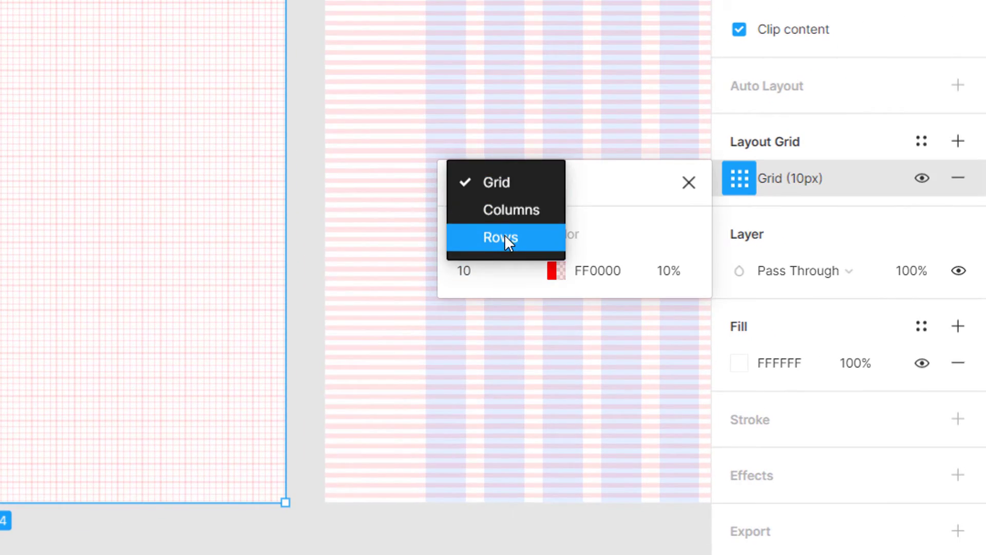
left_click(506, 214)
type("12")
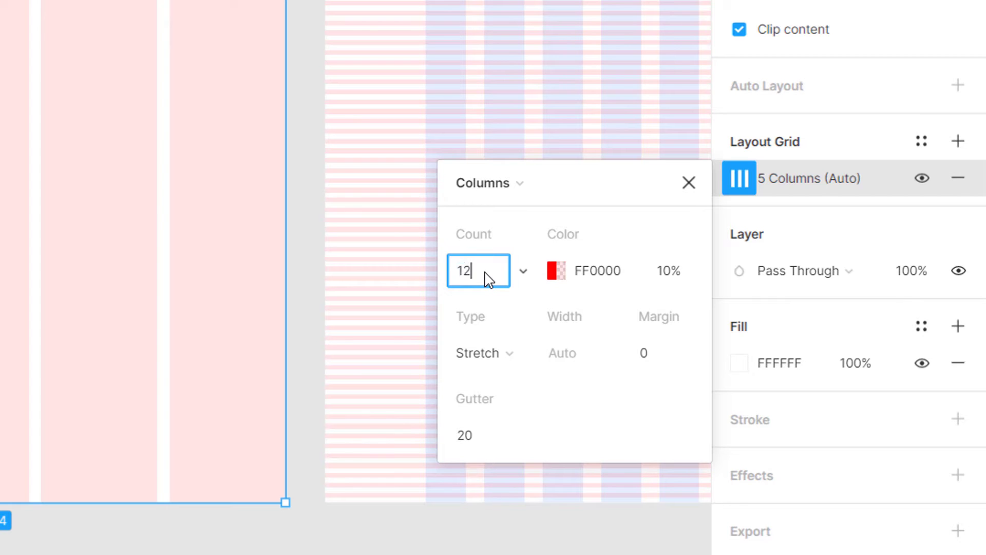
key("Return")
left_click(495, 352)
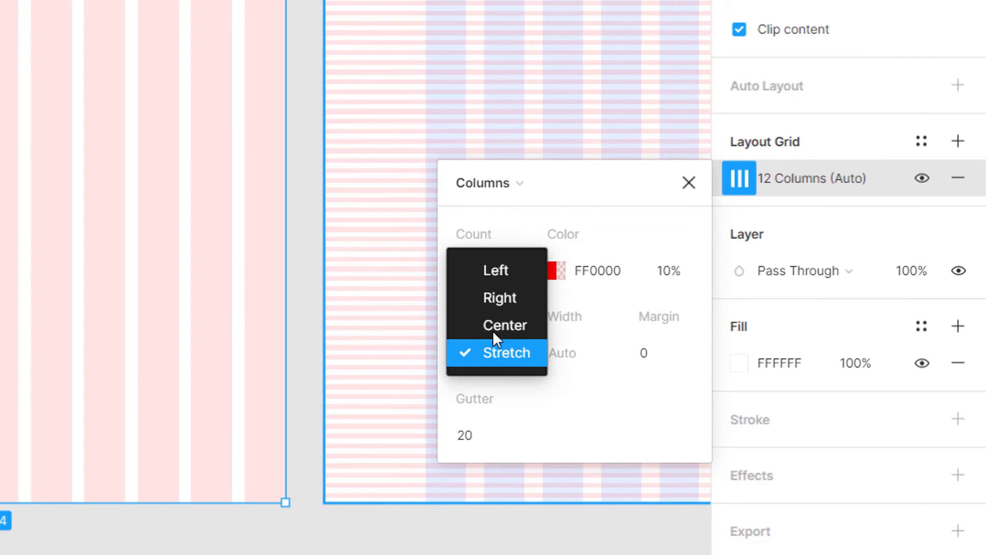
left_click(493, 334)
left_click(564, 354)
type("5")
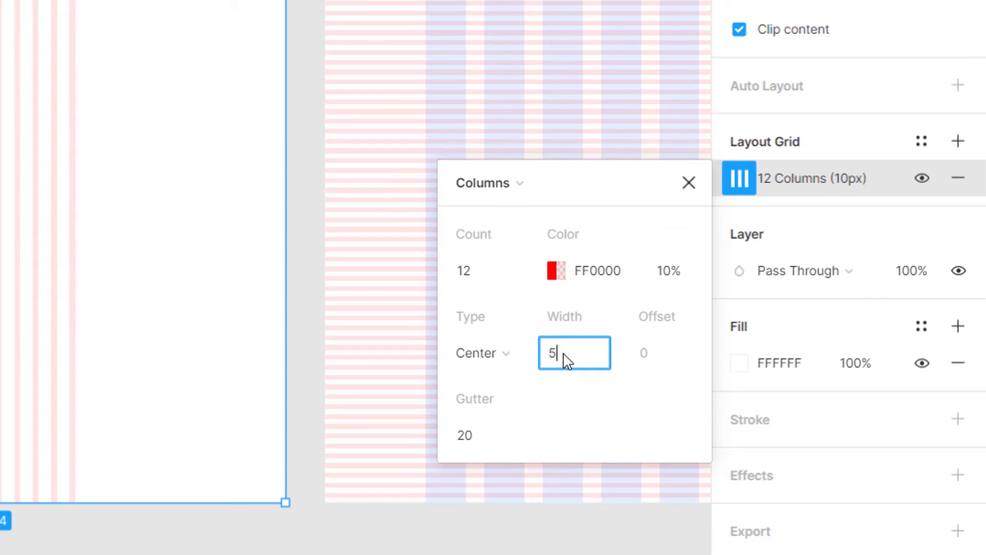
type("0")
key("Return")
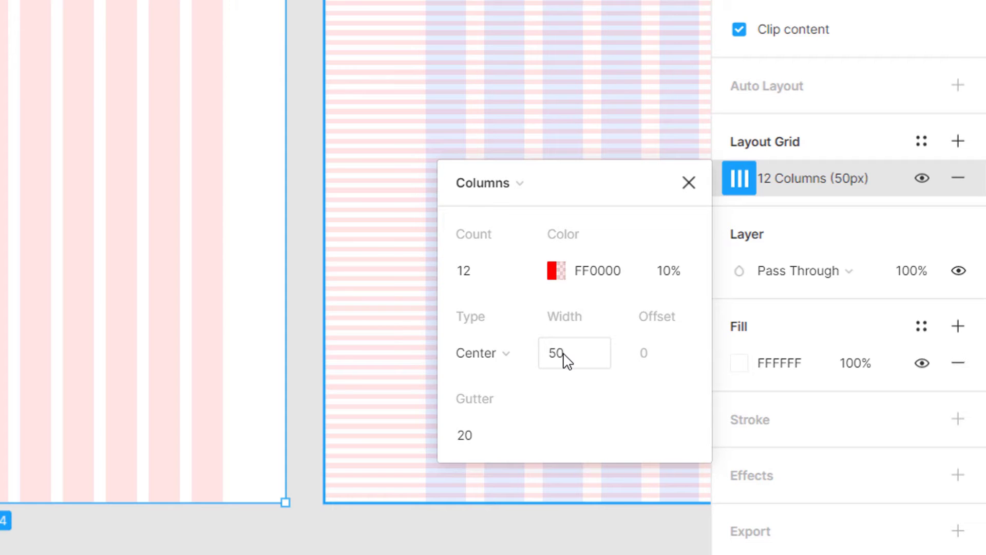
left_click(464, 436)
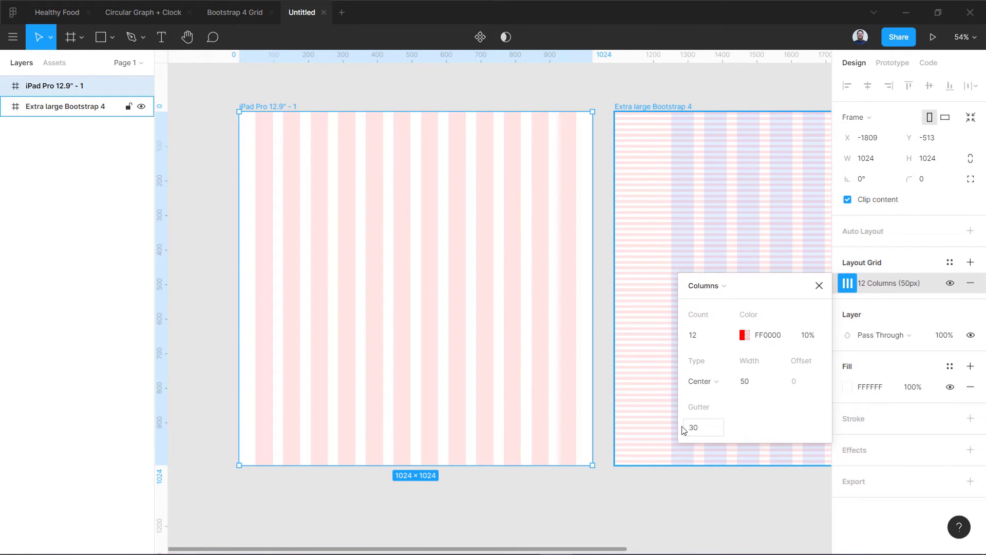
- Rename the 1024×1024 frame to 'Large Bootstrap 4' and reselect it
left_click(335, 101)
left_click(272, 105)
key("ctrl+r")
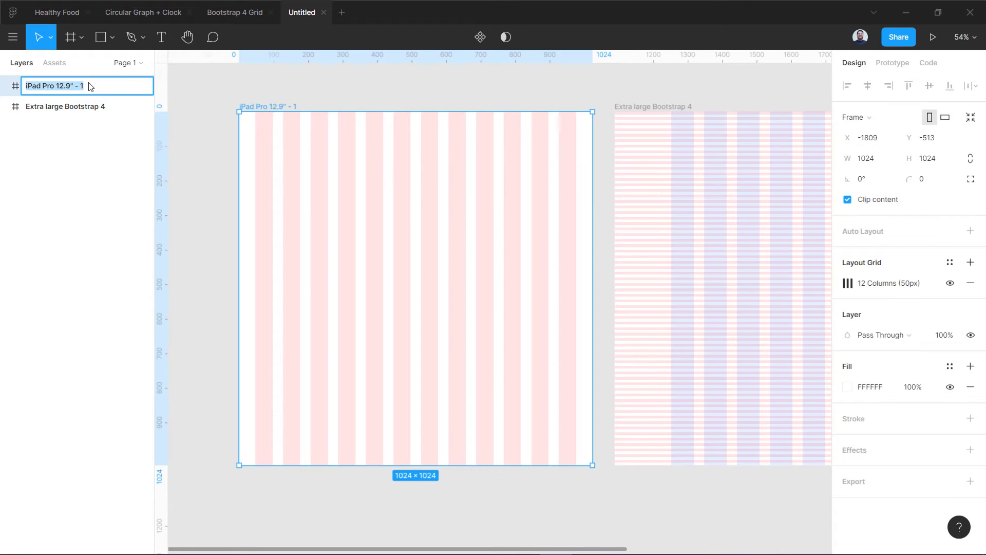
type("B")
type("arge Bootstrap 4")
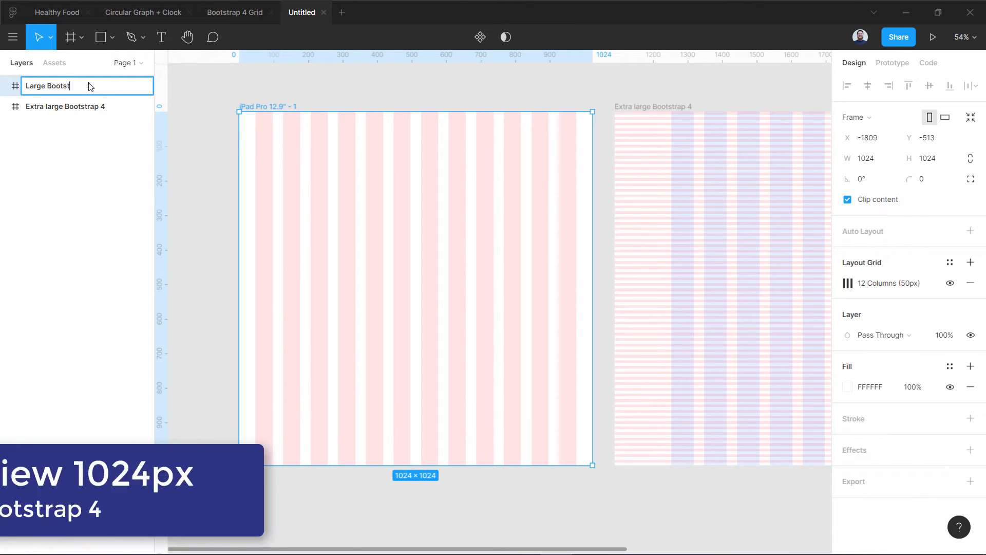
key("Return")
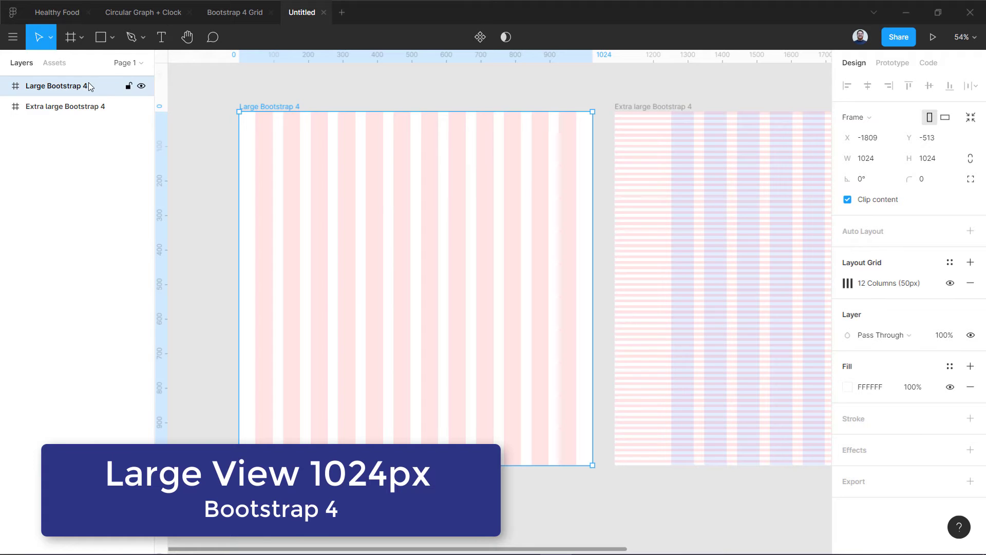
left_click(218, 180)
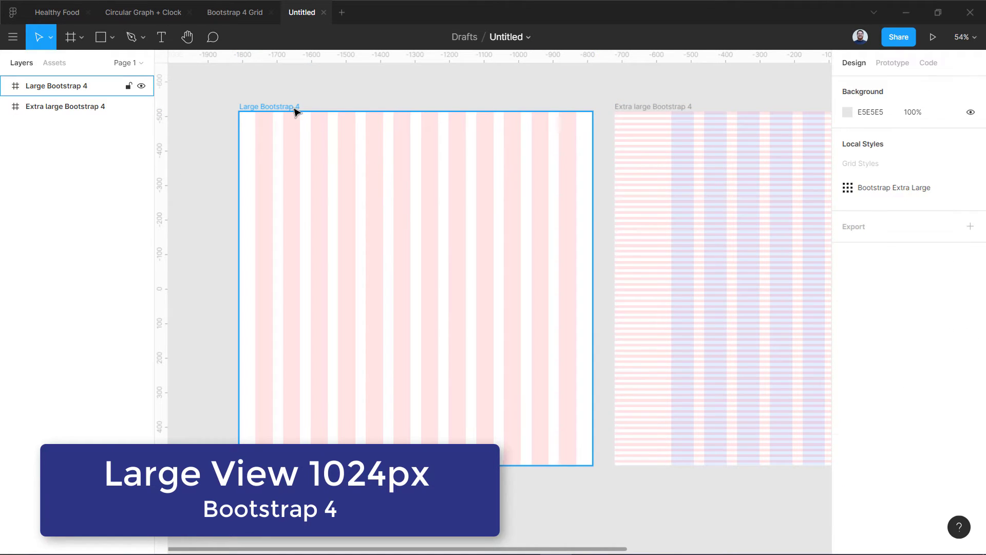
left_click(297, 111)
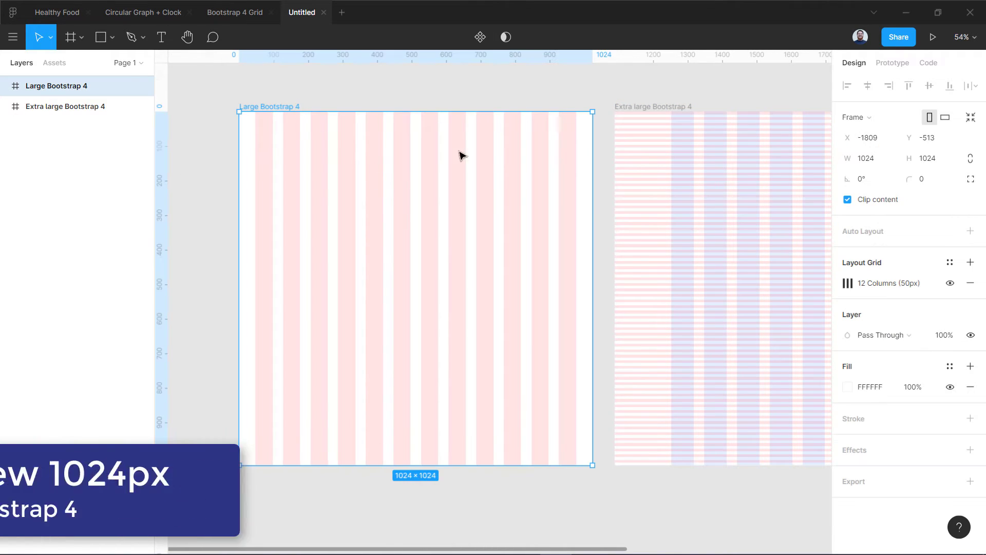
- Add another layout grid to Large Bootstrap 4 as top-aligned Rows with an Auto count
left_click(970, 263)
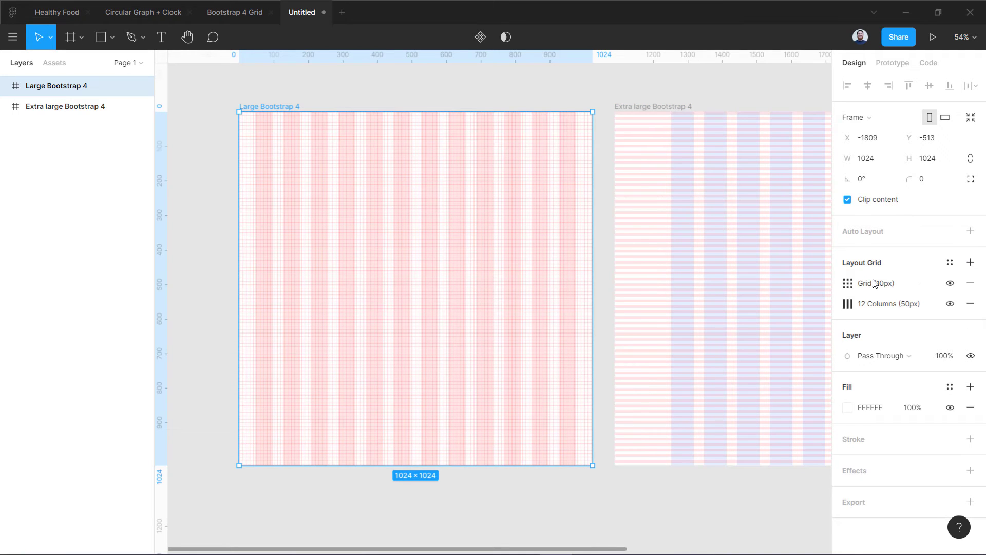
left_click(846, 283)
left_click(699, 285)
left_click(705, 316)
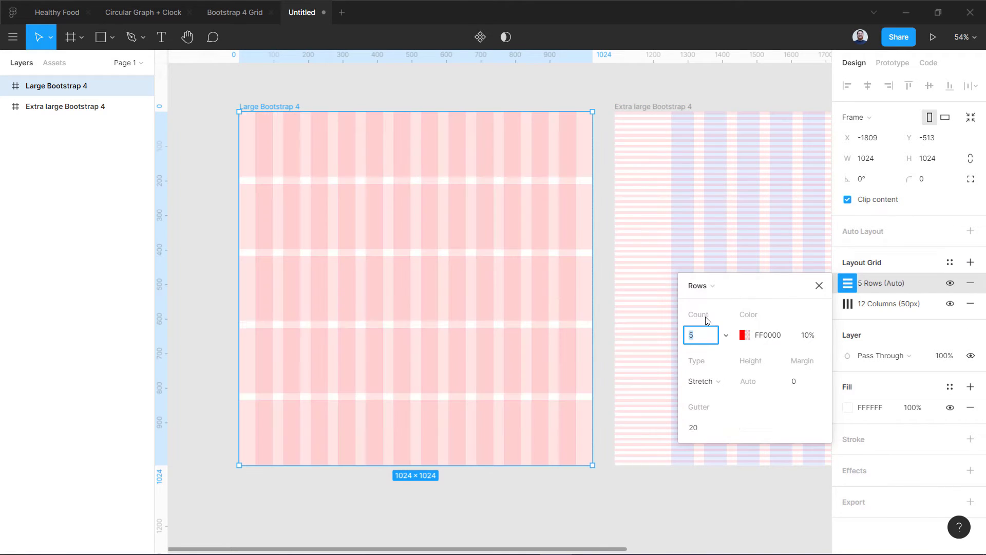
left_click(726, 335)
left_click(719, 246)
left_click(710, 385)
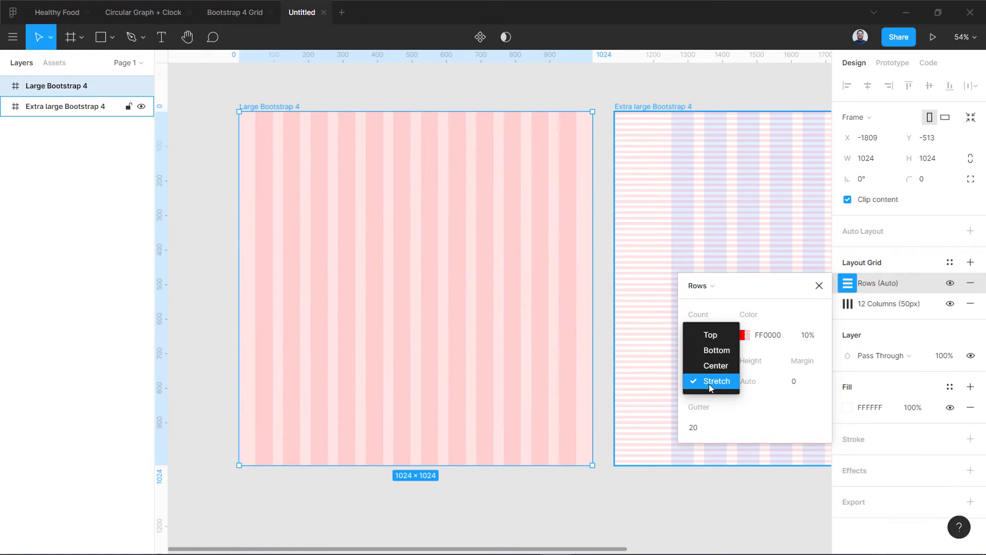
left_click(710, 337)
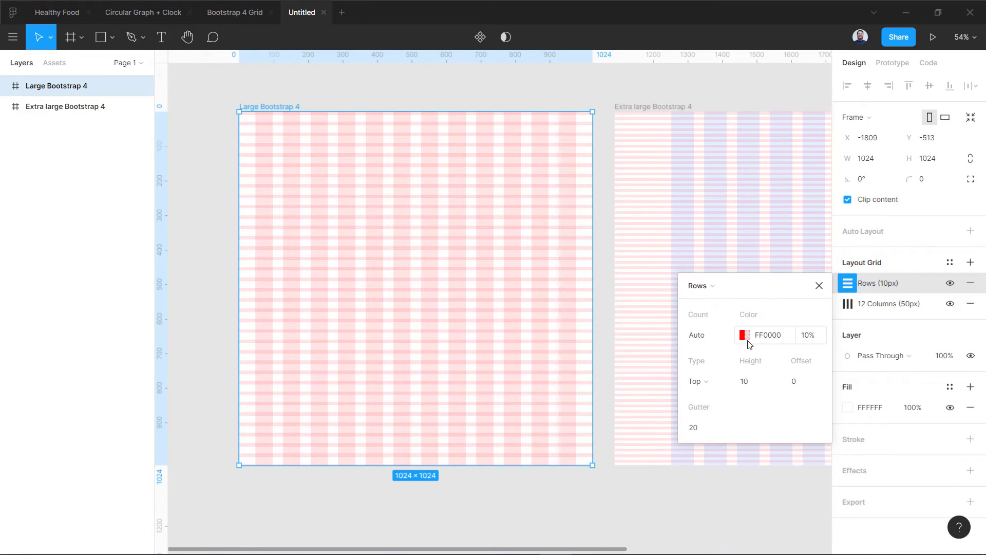
- Colour the rows grid dark grey 2B2020, with 16px row height and 16px gutter
left_click(743, 340)
left_click_drag(602, 347, 563, 364)
left_click(665, 219)
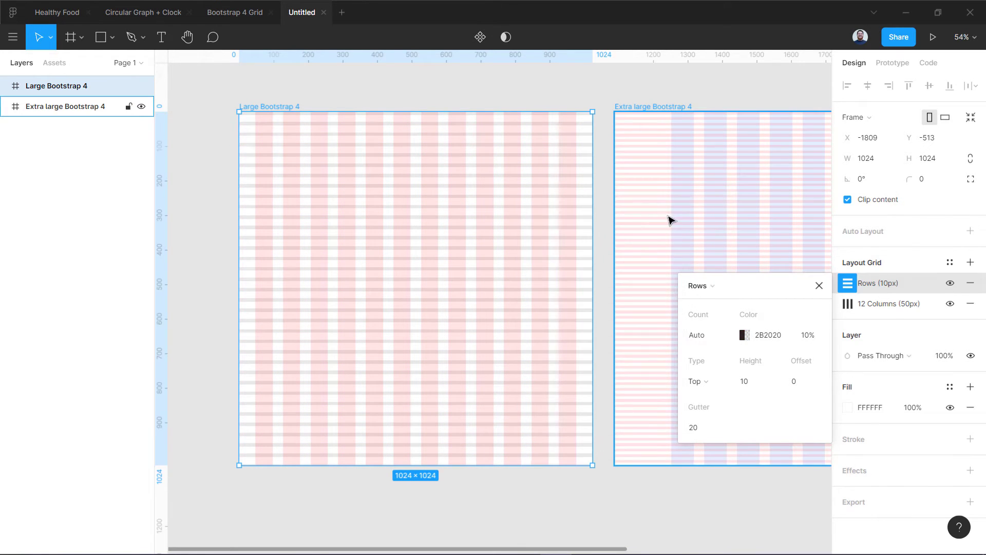
left_click(748, 382)
type("16")
key("Return")
left_click(697, 431)
type("16")
key("Return")
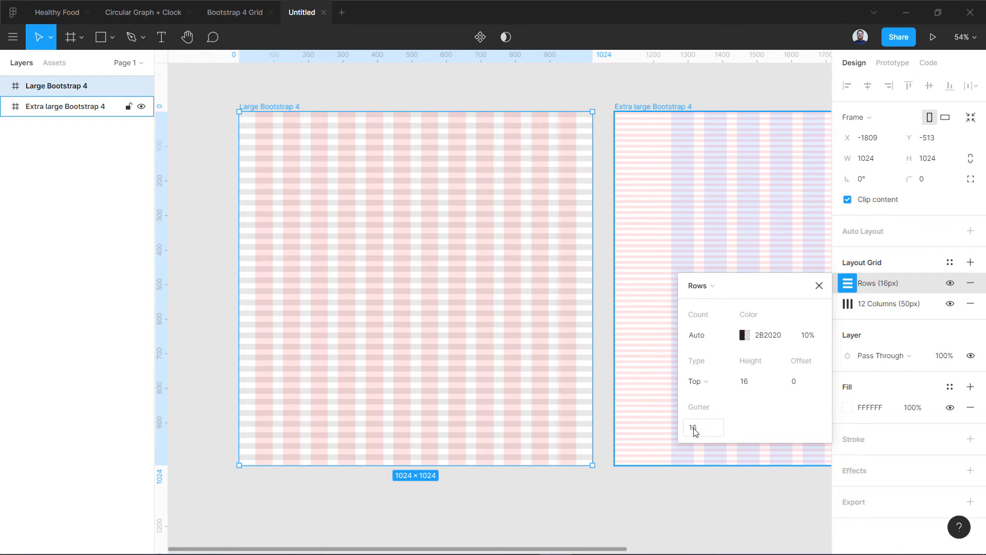
left_click(590, 513)
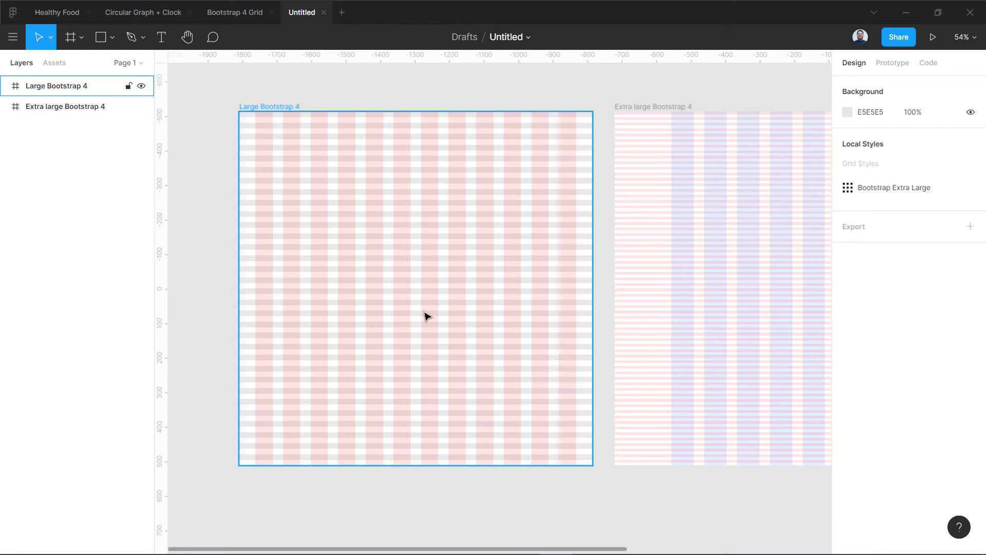
- Create a 768×1024 iPad mini frame in the empty space left of Large Bootstrap 4
key("space")
left_click_drag(449, 329, 755, 342)
left_click_drag(683, 310, 713, 313)
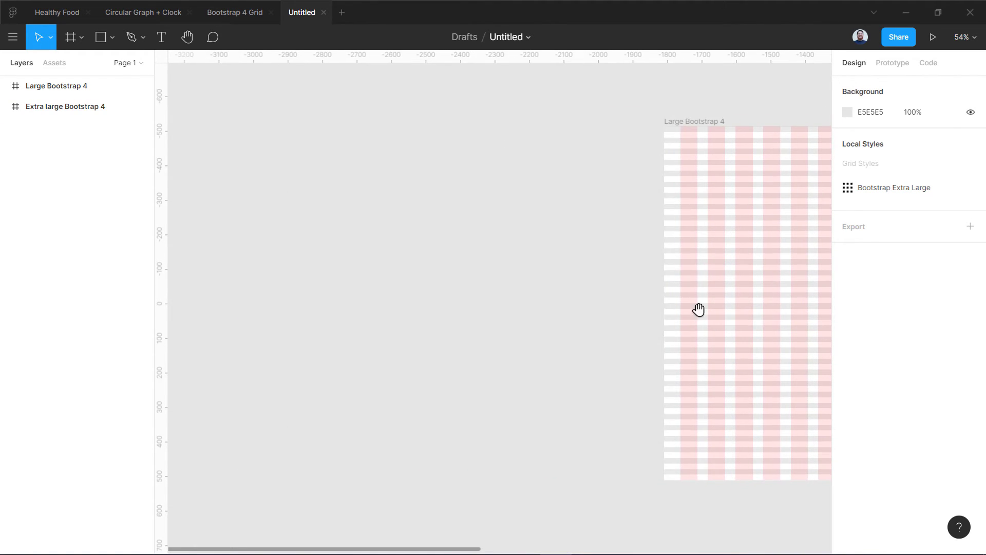
left_click(71, 39)
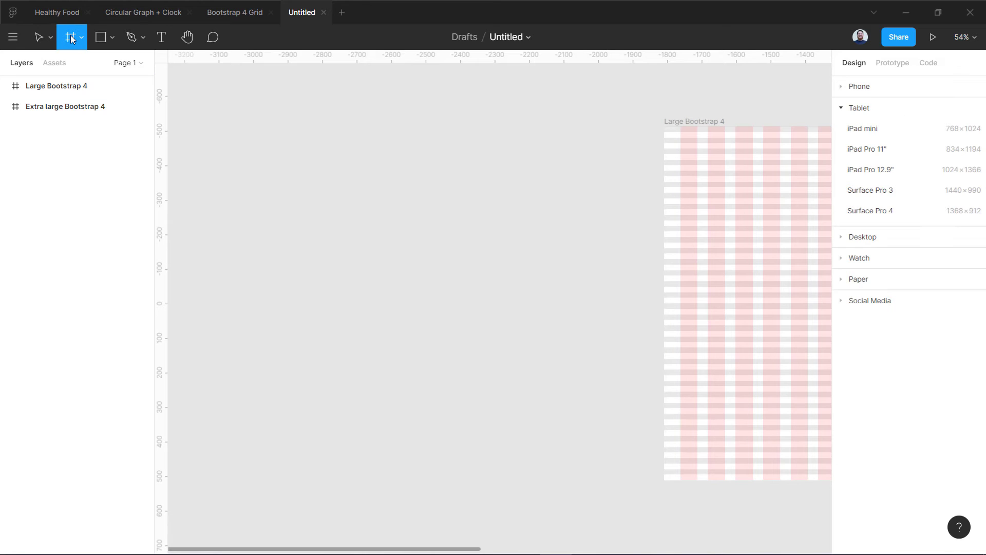
left_click(868, 132)
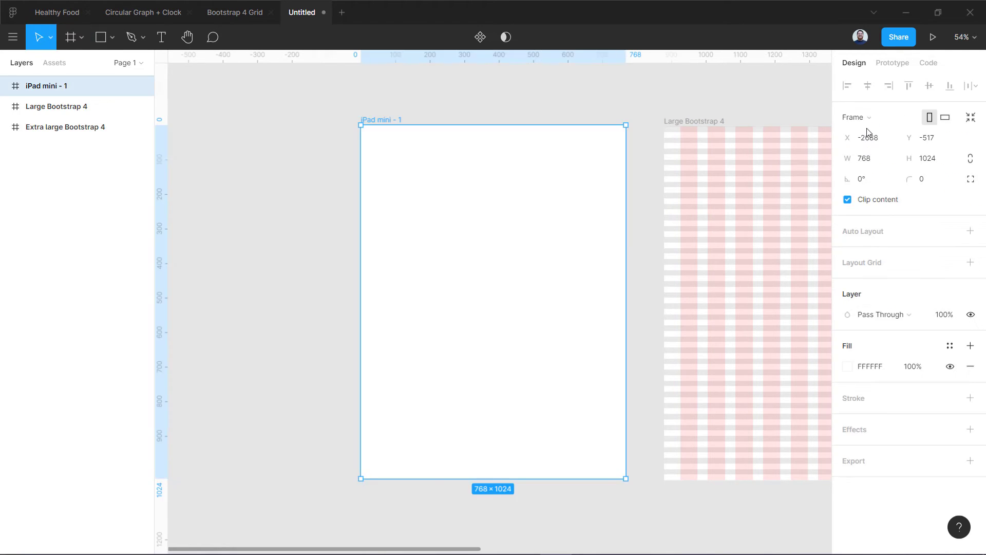
- Rename the new frame to 'Medium Bootstrap 4'
double_click(61, 91)
type("M")
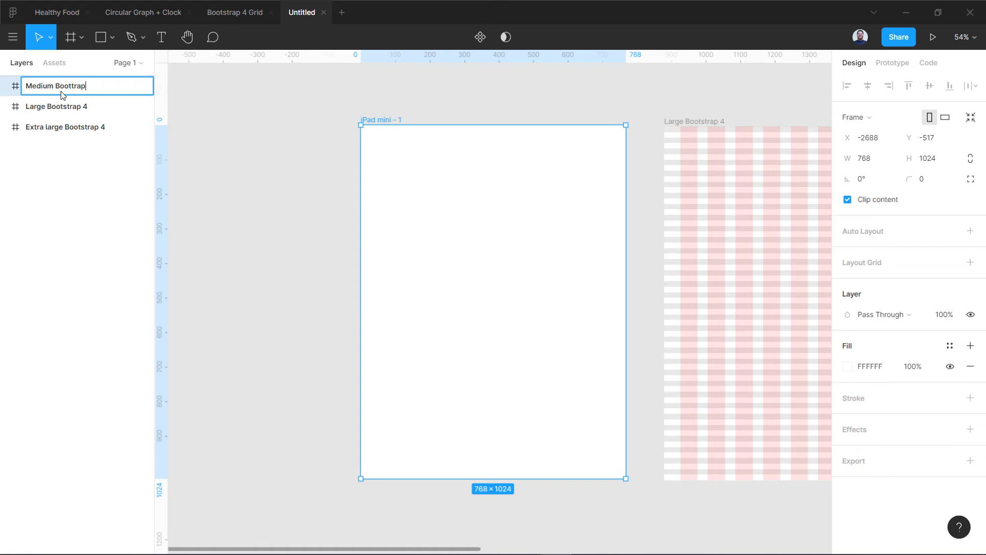
type("edium Bootstrap 4")
key("Return")
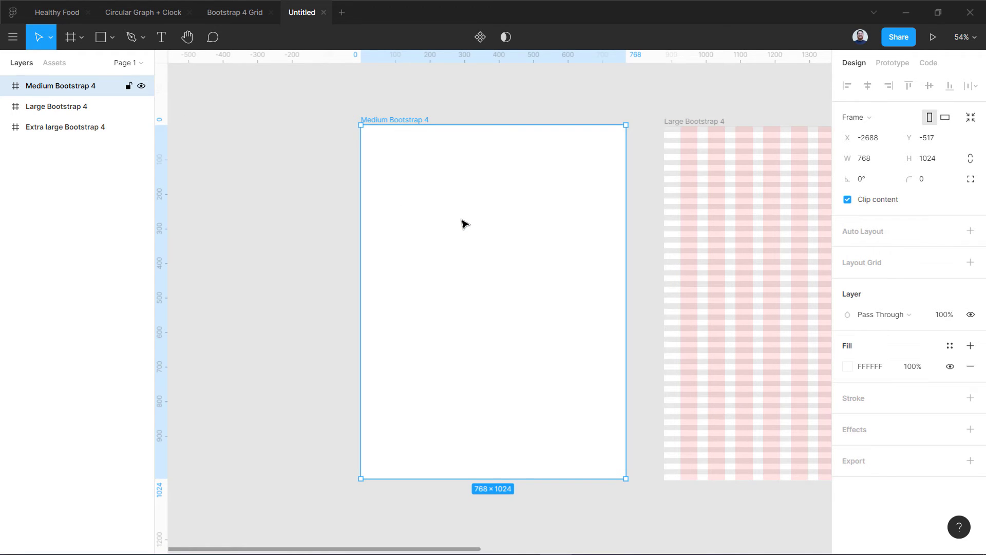
- Add a Columns layout grid to Medium Bootstrap 4 with 6 centred columns
left_click(970, 263)
left_click(847, 283)
left_click(698, 288)
left_click(719, 301)
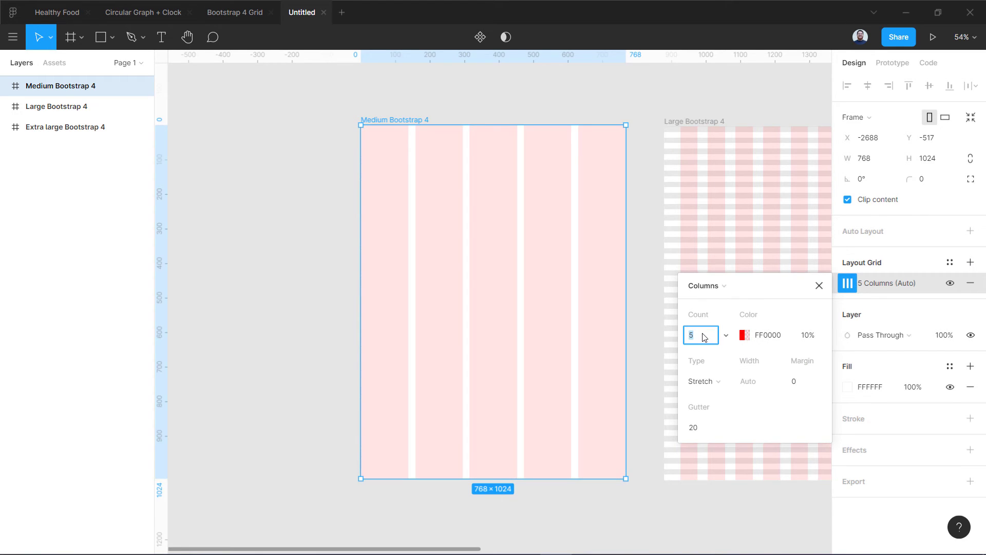
type("6")
key("Return")
left_click(701, 381)
left_click(703, 364)
- Set the column width to 88px and the gutter to 30px
left_click(747, 383)
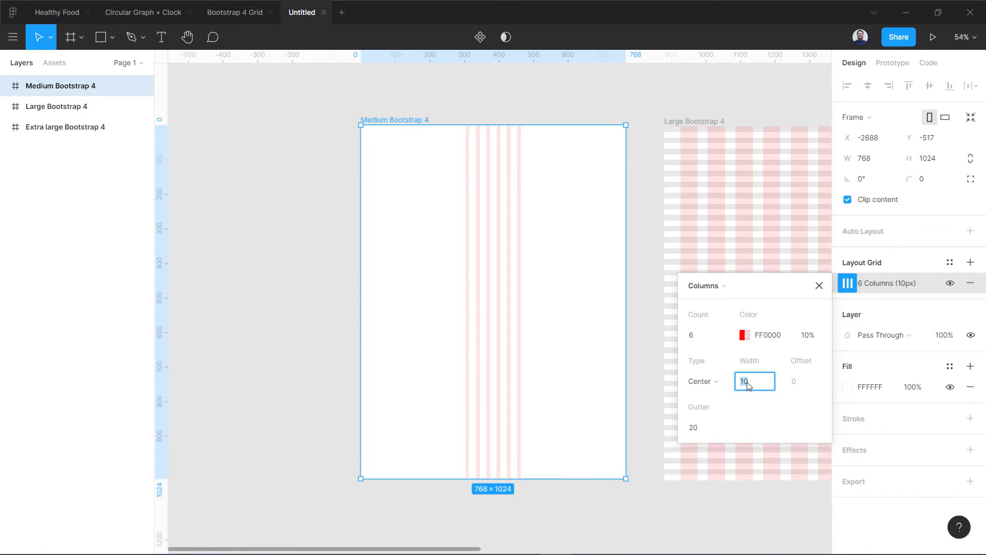
type("88")
key("Return")
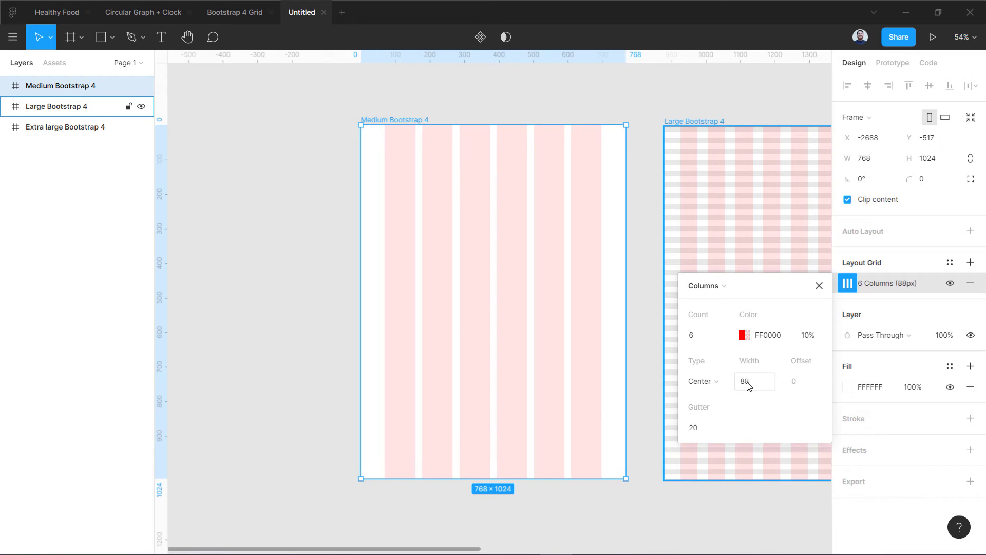
left_click(693, 429)
type("30")
key("Return")
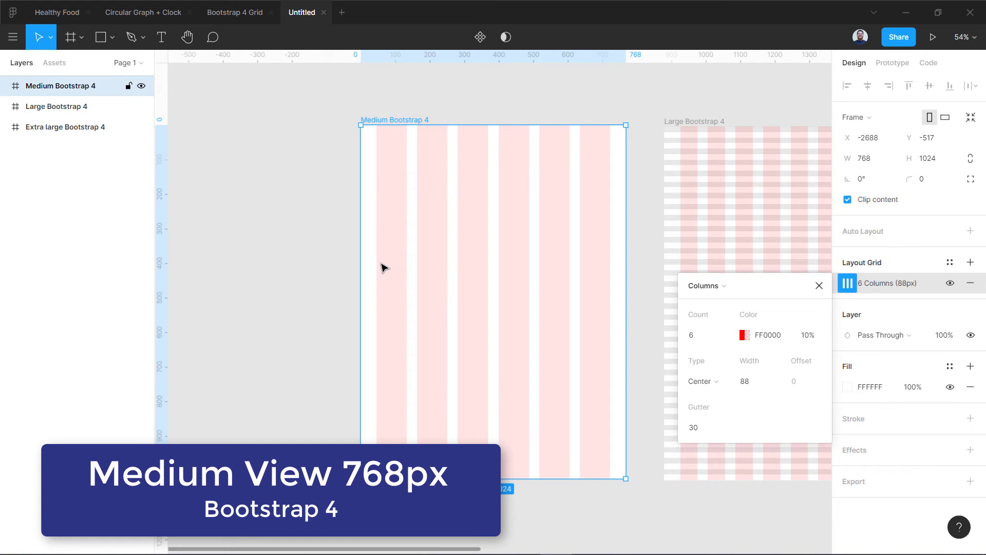
left_click(646, 302)
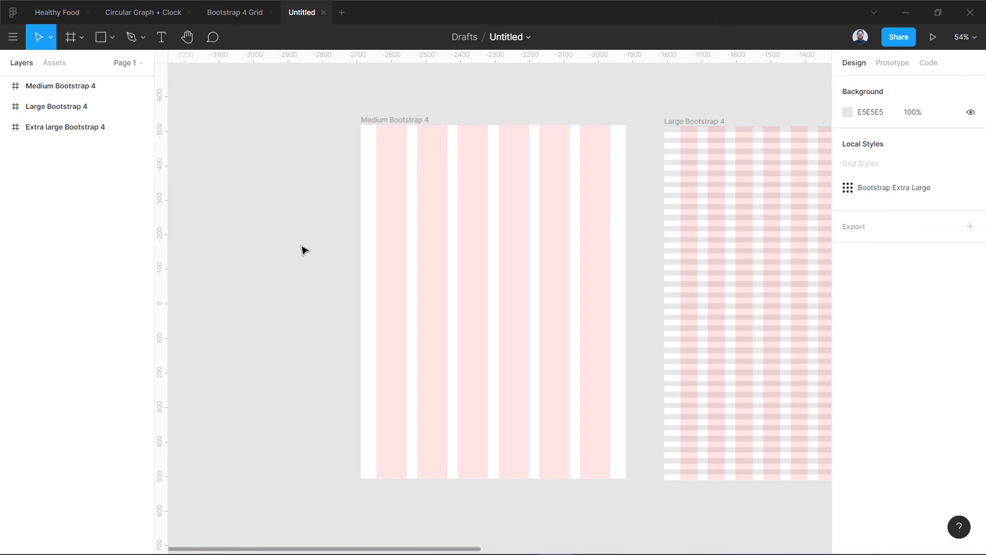
left_click_drag(460, 289, 319, 283)
- Delete the stray duplicate and add a 320×568 iPhone SE frame left of Medium Bootstrap 4, viewed at 100%
key("Delete")
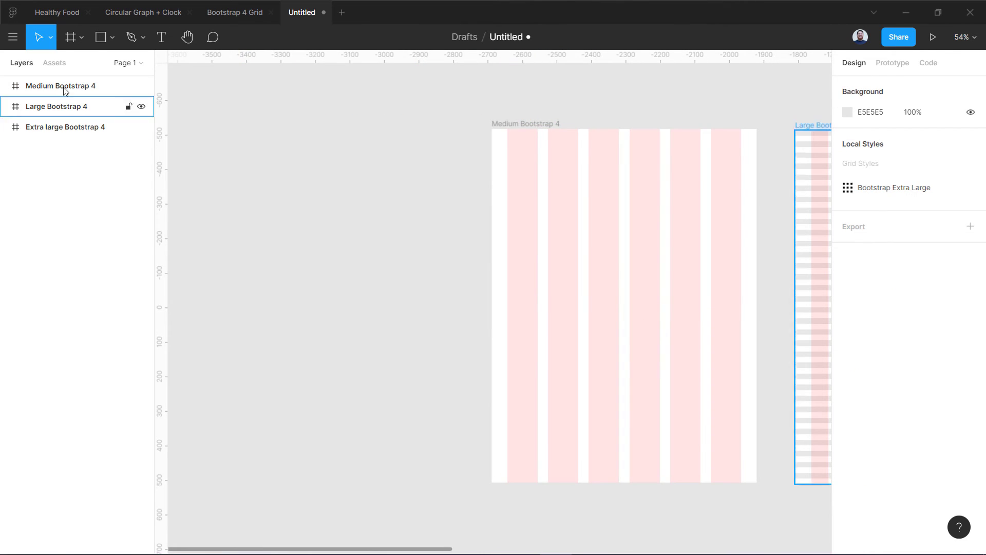
key("f")
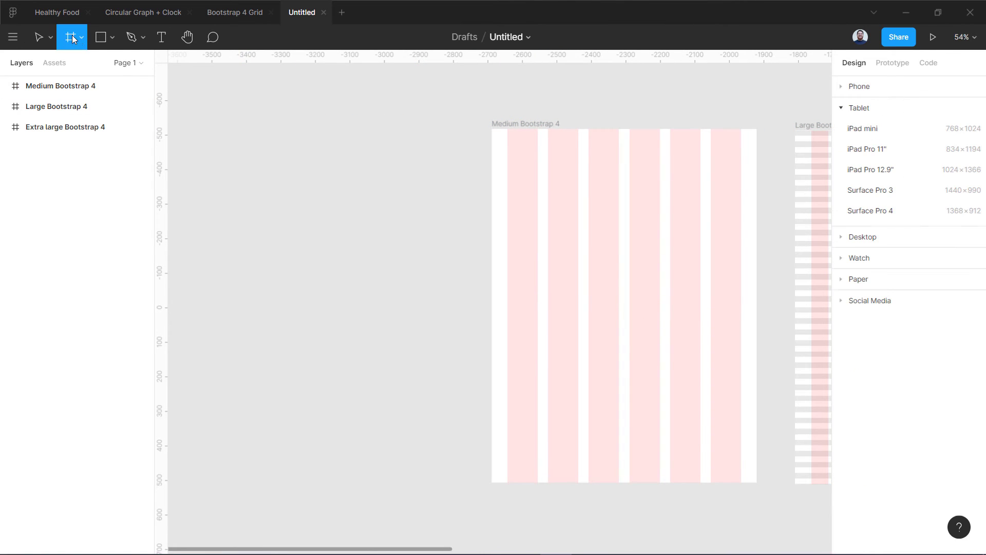
left_click(843, 87)
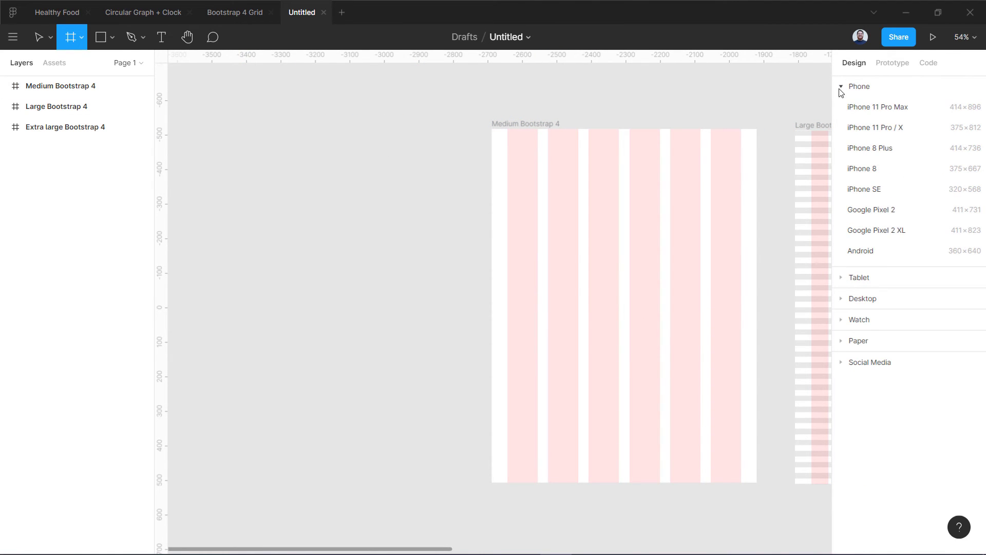
left_click(869, 191)
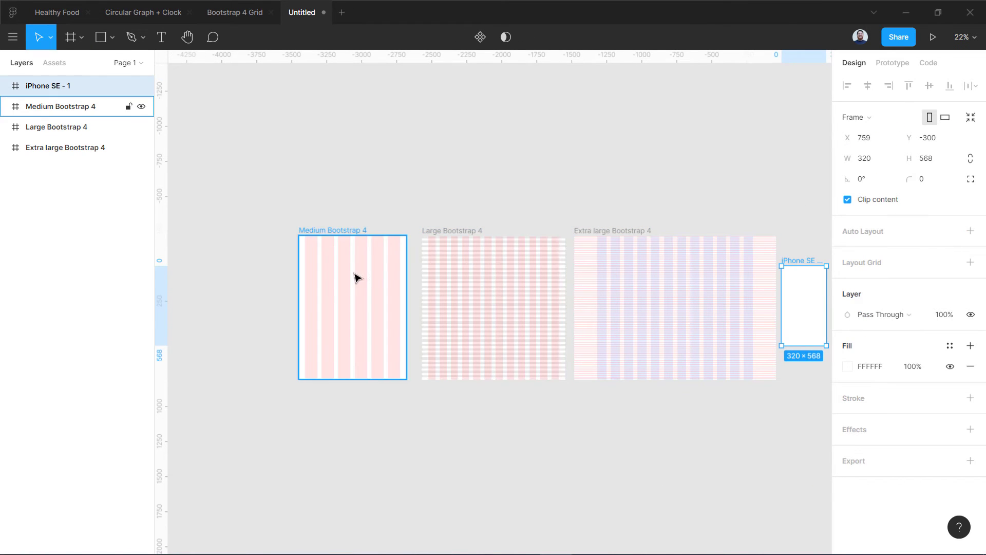
left_click_drag(741, 314, 266, 278)
key("plus")
key("plus")
key("plus")
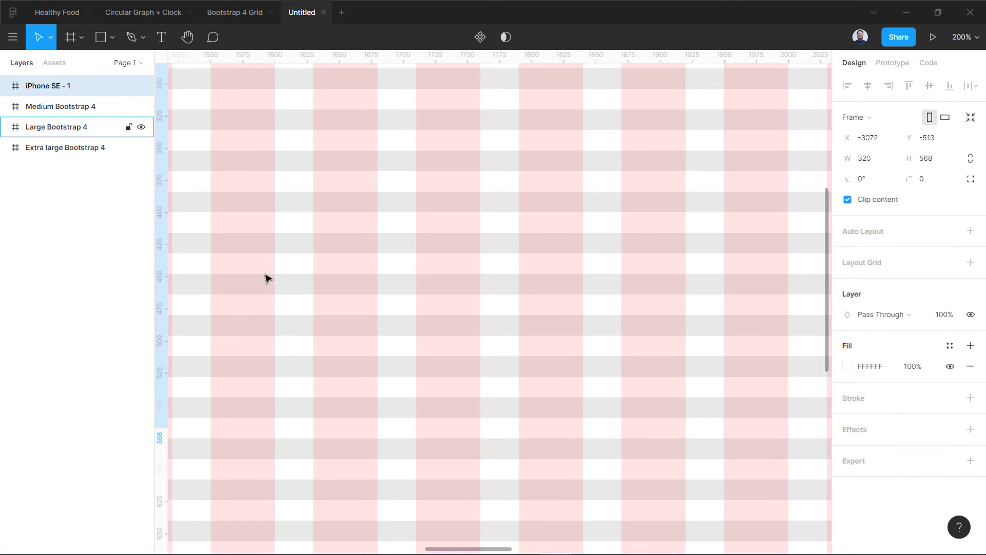
key("minus")
key("minus")
key("minus")
left_click_drag(321, 297, 567, 300)
key("plus")
key("plus")
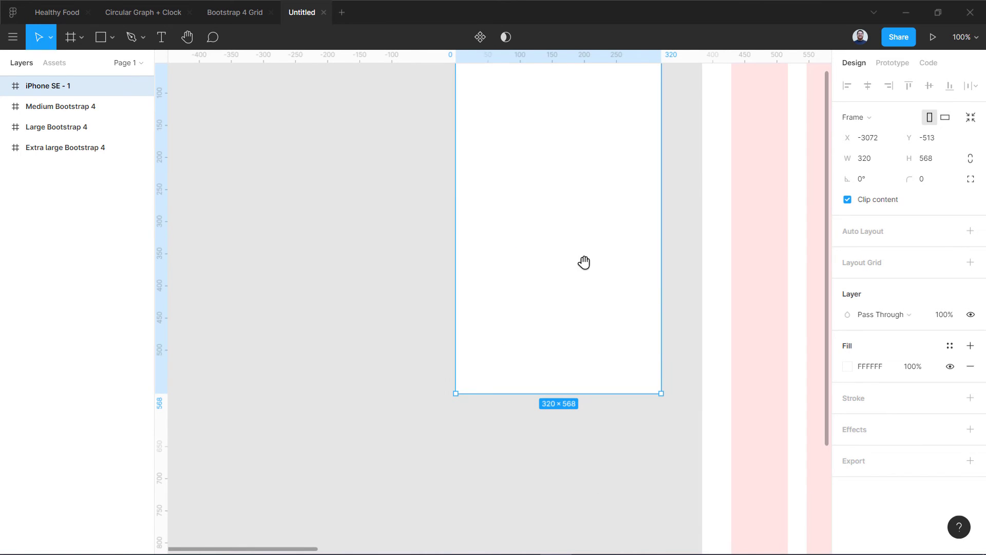
left_click_drag(589, 269, 527, 349)
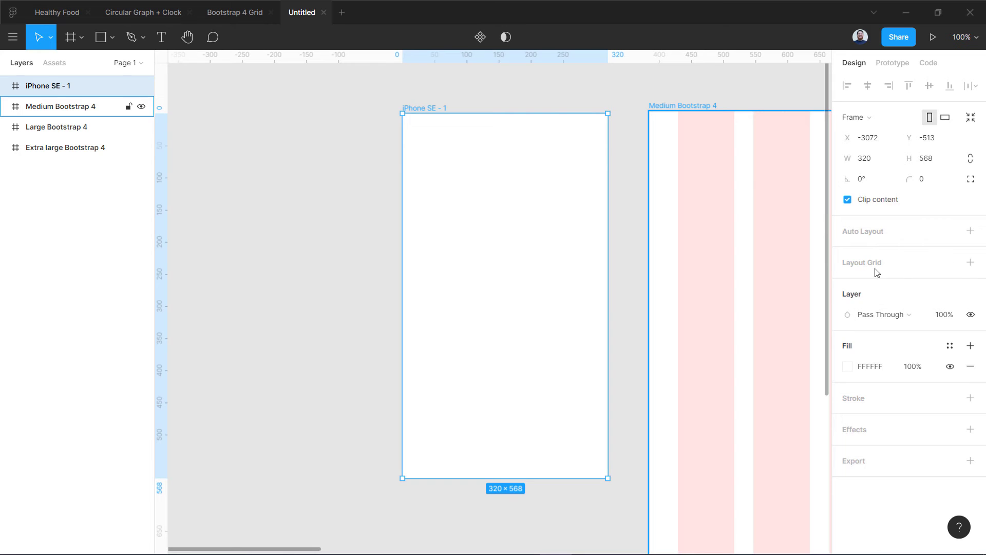
- Add a centred 2-column Columns grid to the iPhone SE - 1 frame
left_click(970, 262)
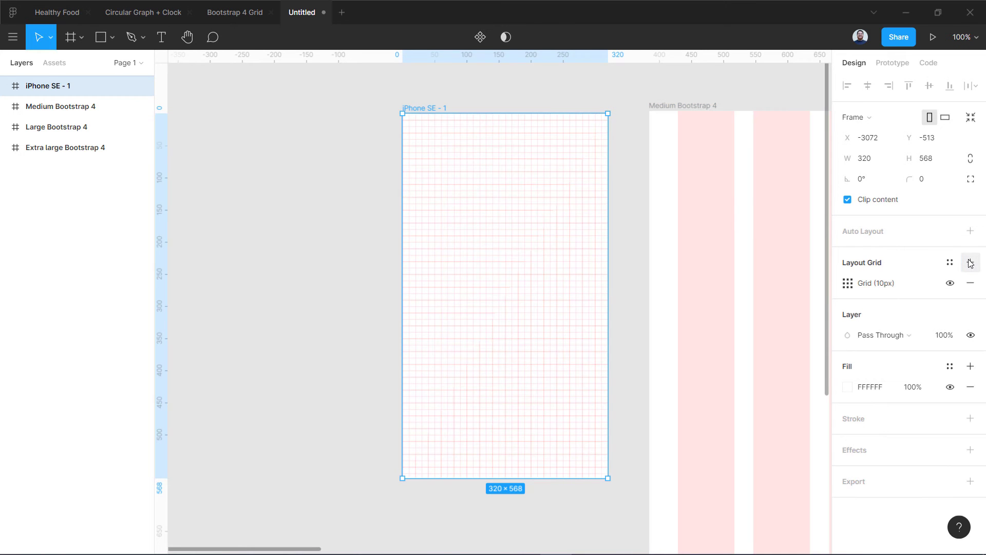
left_click(847, 283)
left_click(713, 286)
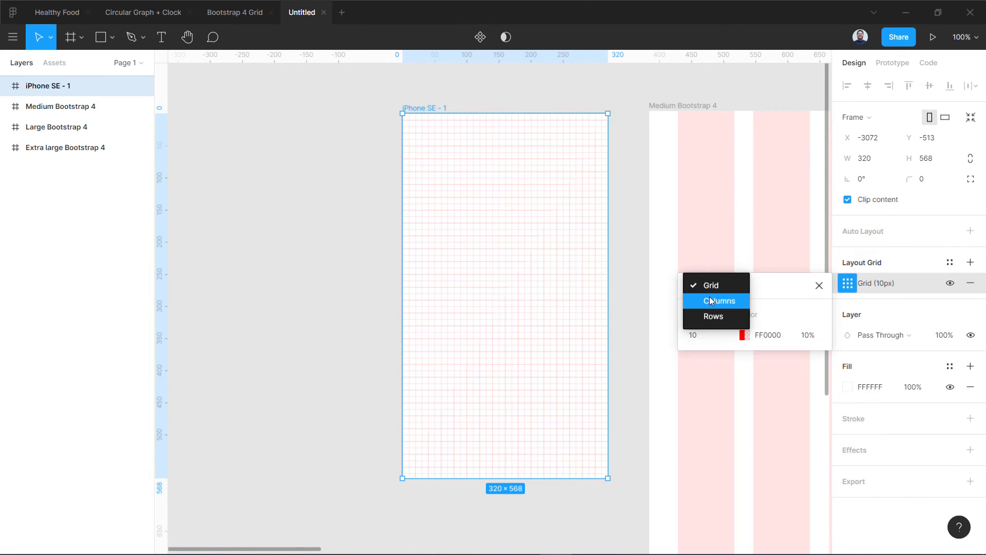
left_click(714, 299)
key("Return")
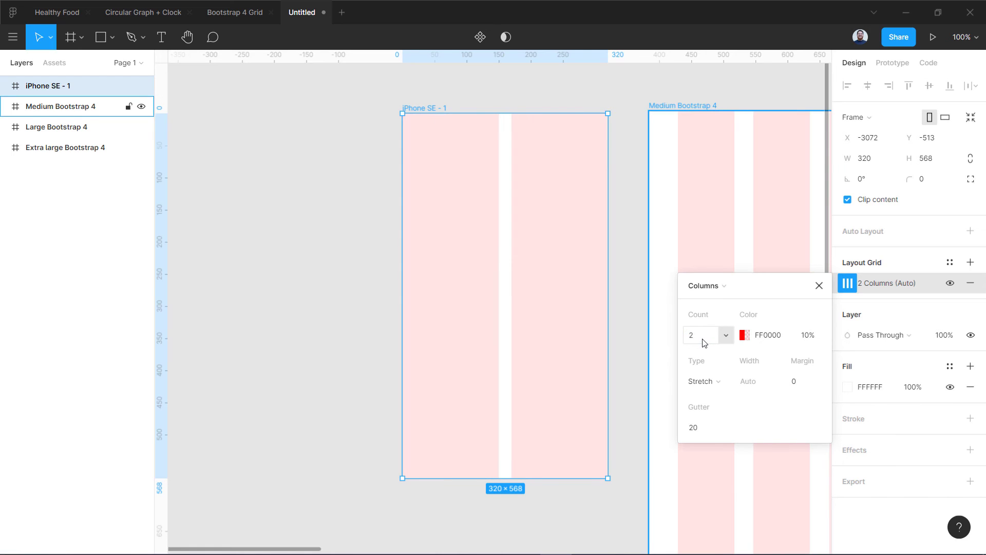
left_click(716, 382)
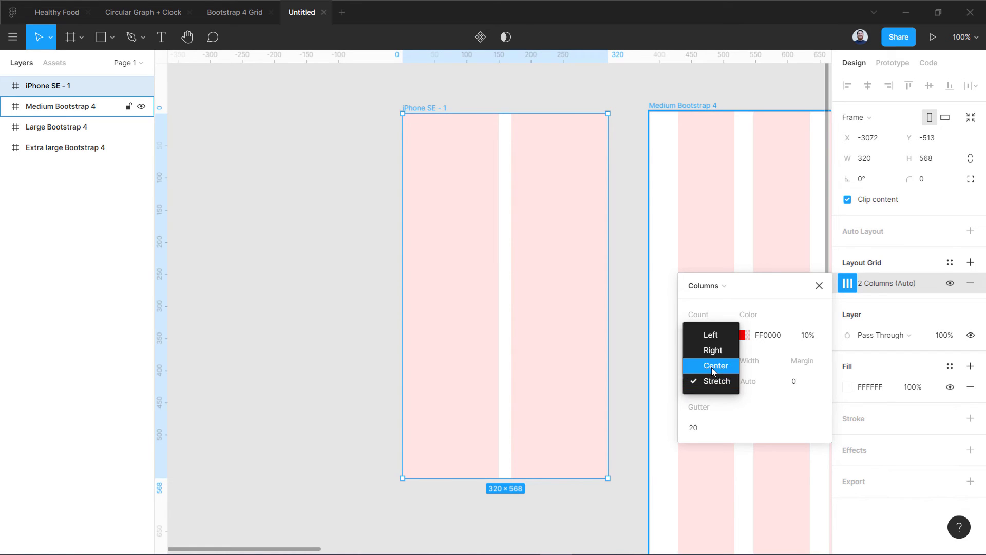
left_click(714, 366)
- Set the columns to 130px wide with a 30px gutter
left_click(748, 384)
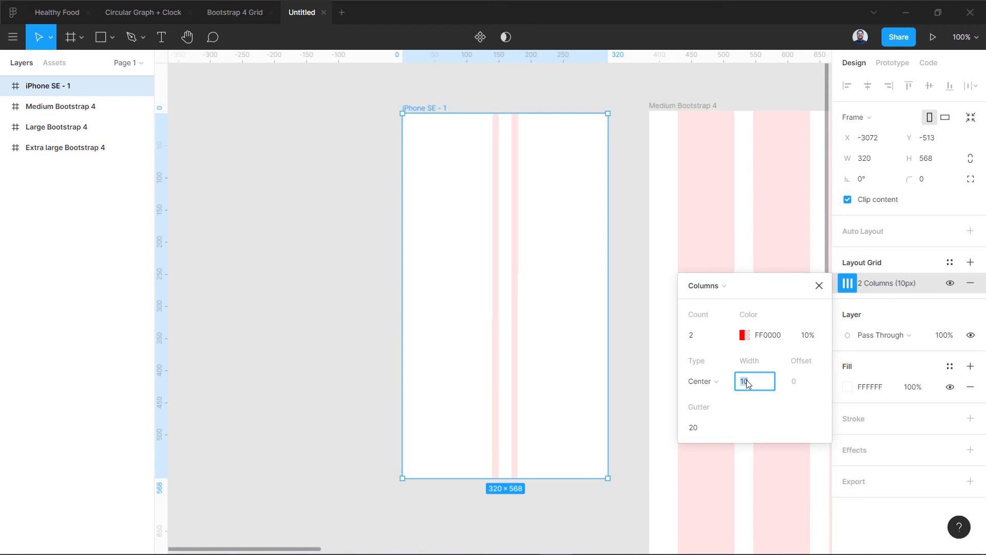
type("130")
key("Return")
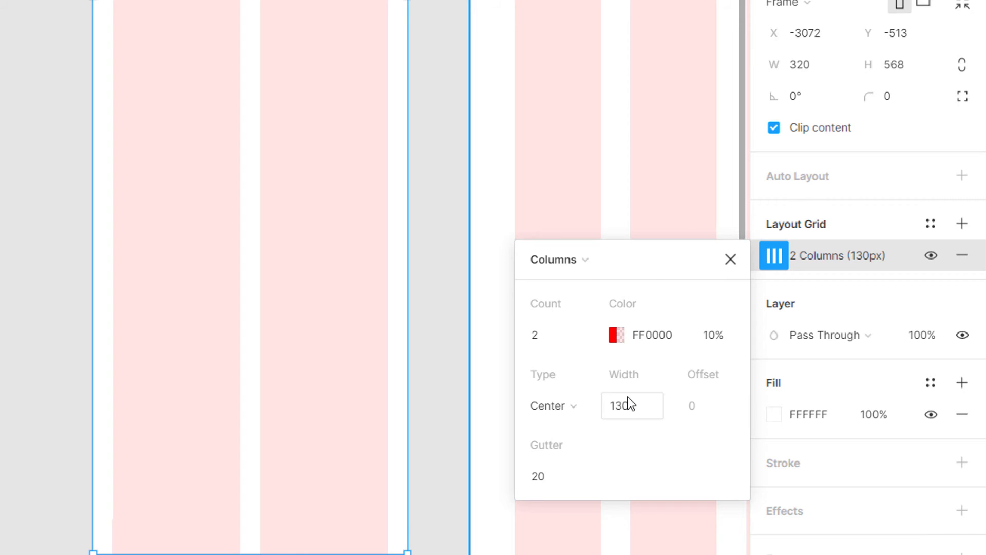
left_click(536, 478)
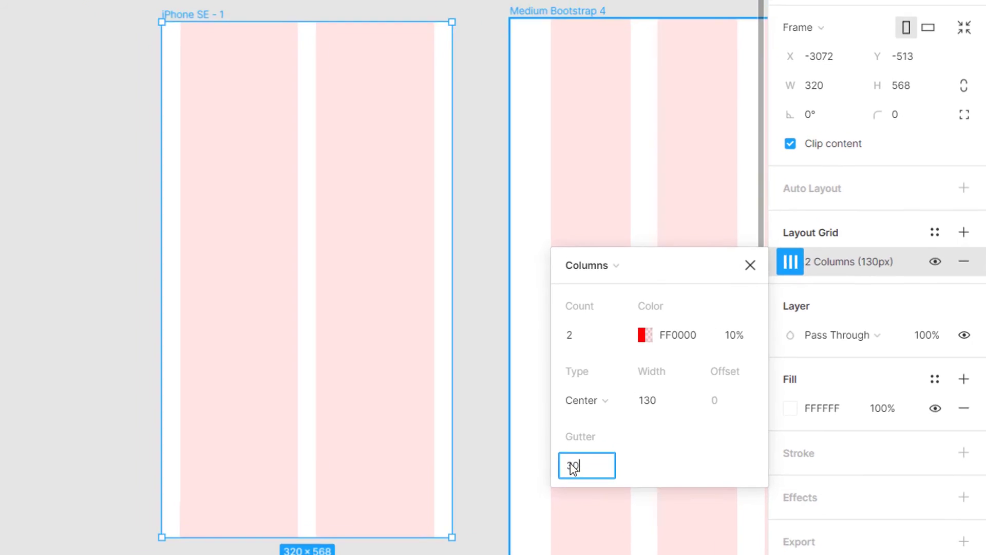
type("30")
key("Return")
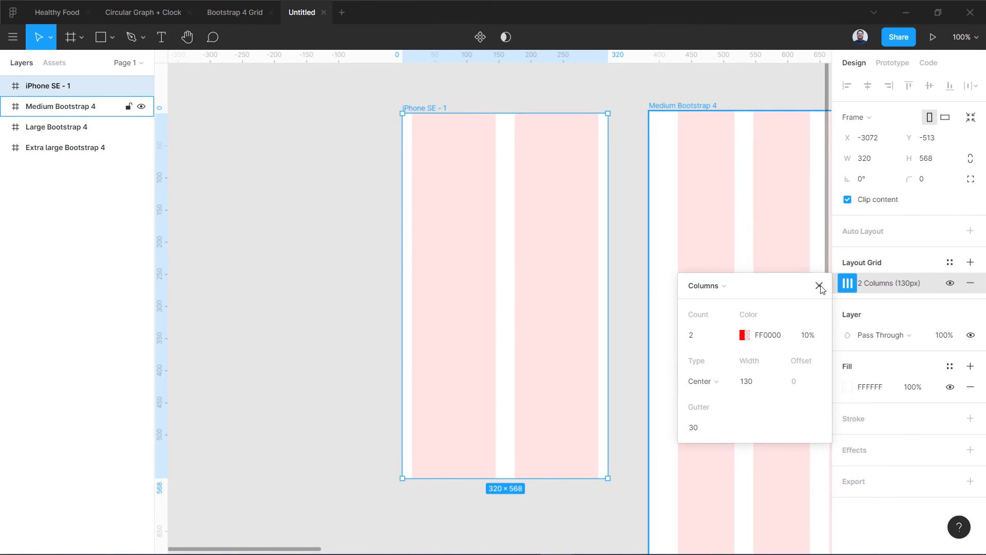
left_click(819, 285)
left_click(288, 209)
- Zoom out to see all four frames and select the iPhone SE - 1 frame
left_click_drag(668, 271, 216, 269)
left_click_drag(612, 286, 356, 302)
key("ctrl+minus")
key("ctrl+minus")
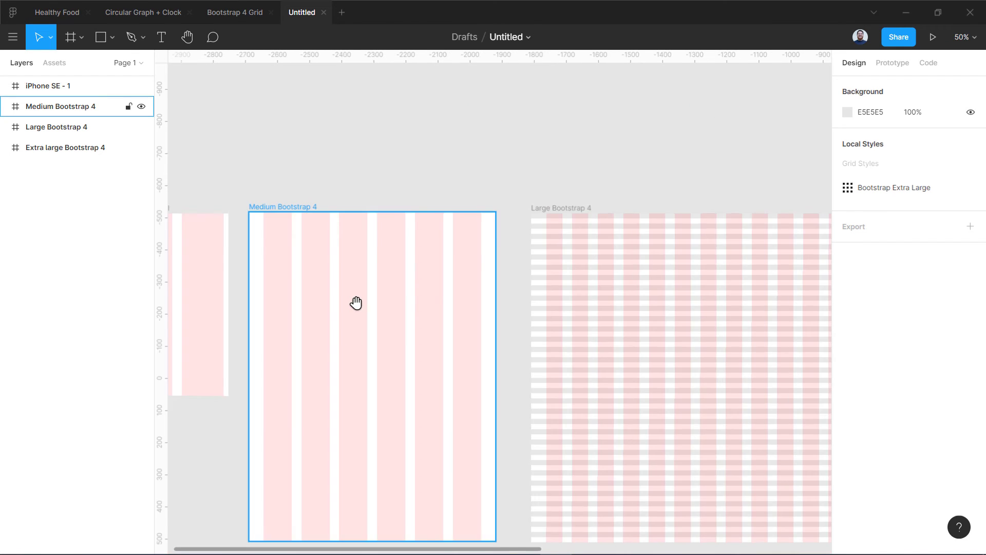
left_click_drag(405, 321, 344, 264)
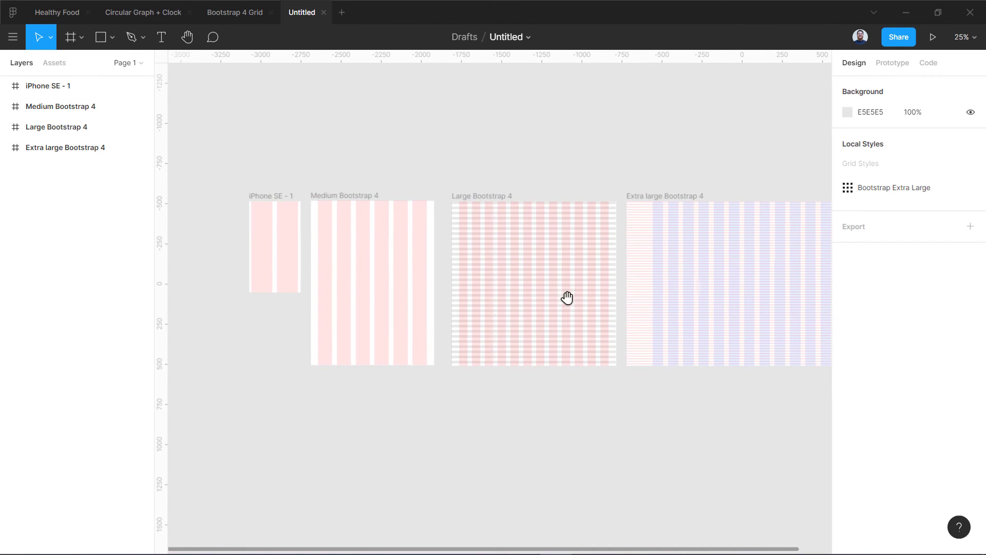
scroll(594, 300, "right", 3)
scroll(668, 303, "left", 5)
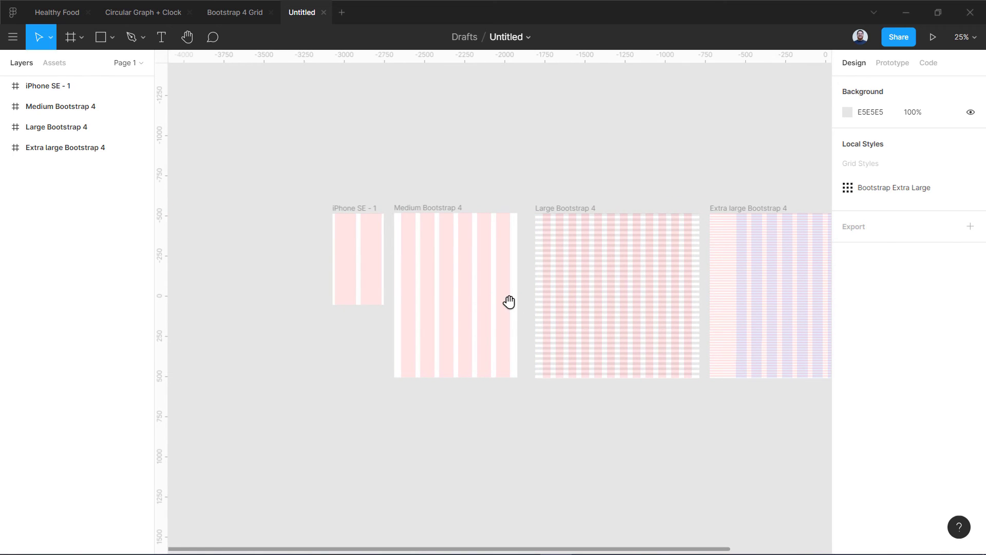
left_click_drag(473, 293, 509, 255)
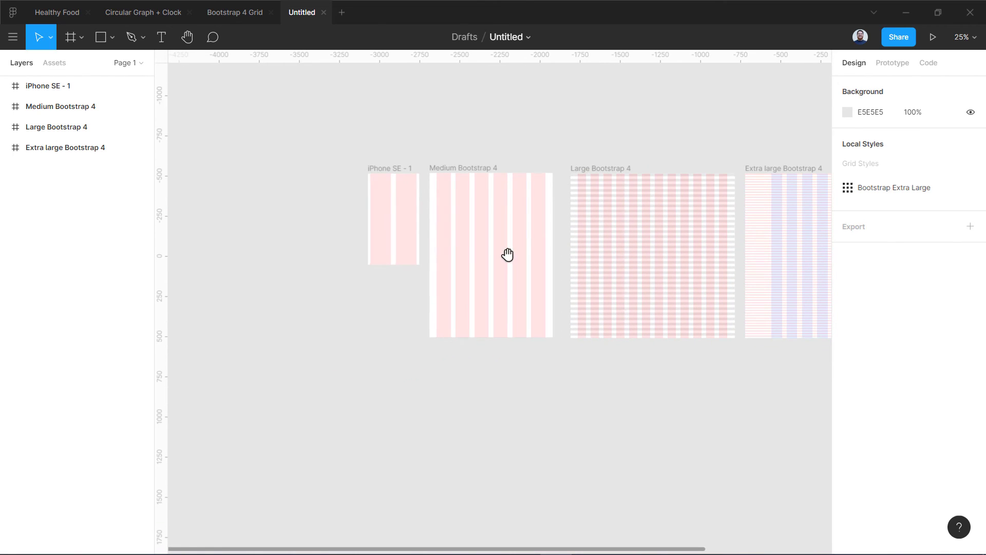
left_click(391, 171)
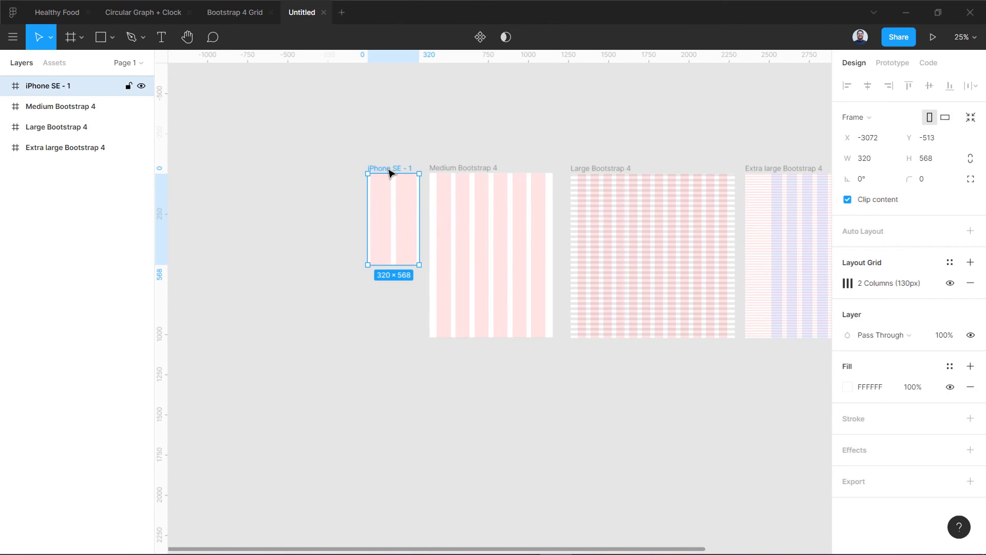
- Save the frame's grid as a new grid style named 'Small Boostrap Grid'
left_click(950, 262)
left_click(963, 289)
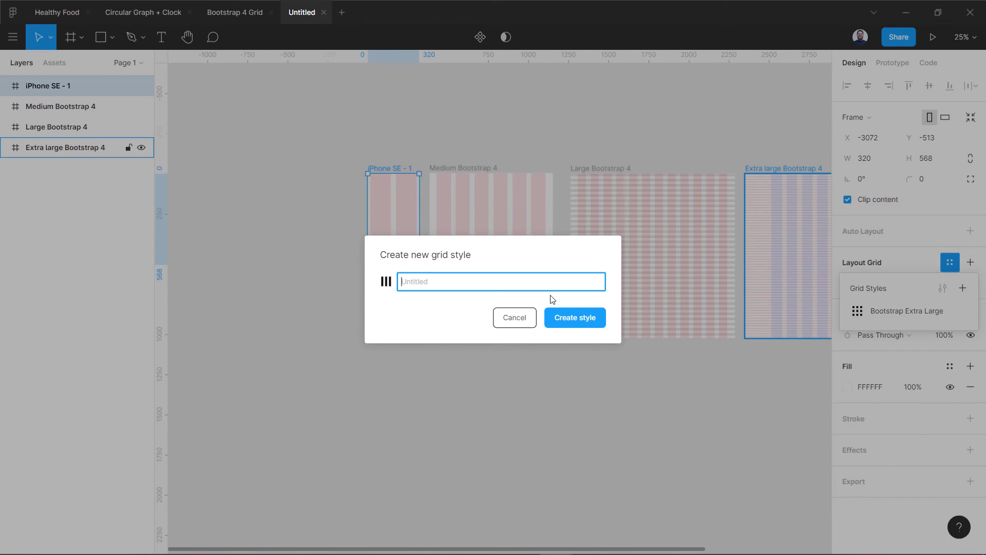
type("Small Boostrap Grid")
left_click(566, 317)
left_click(394, 359)
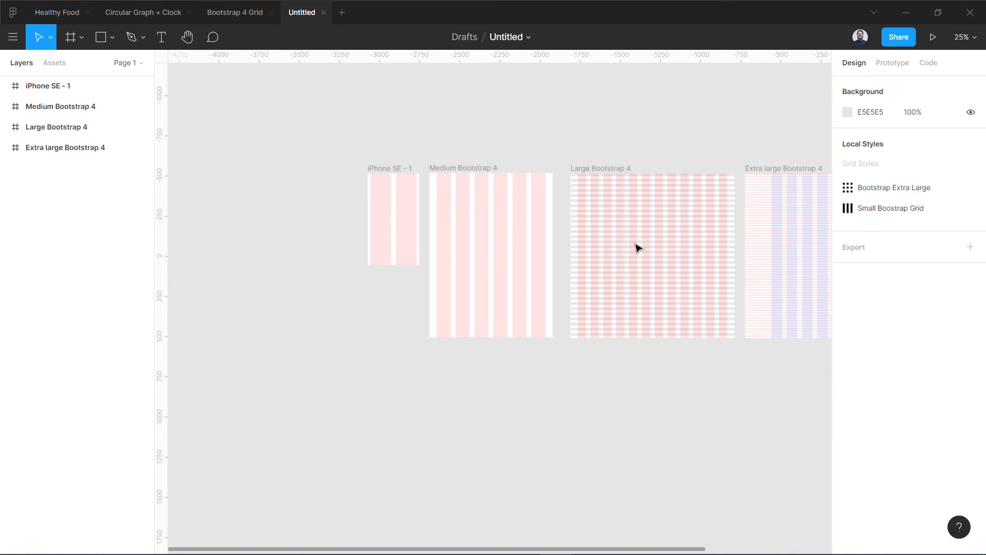
- Add a new 320×568 iPhone SE frame below the existing frames
left_click(70, 37)
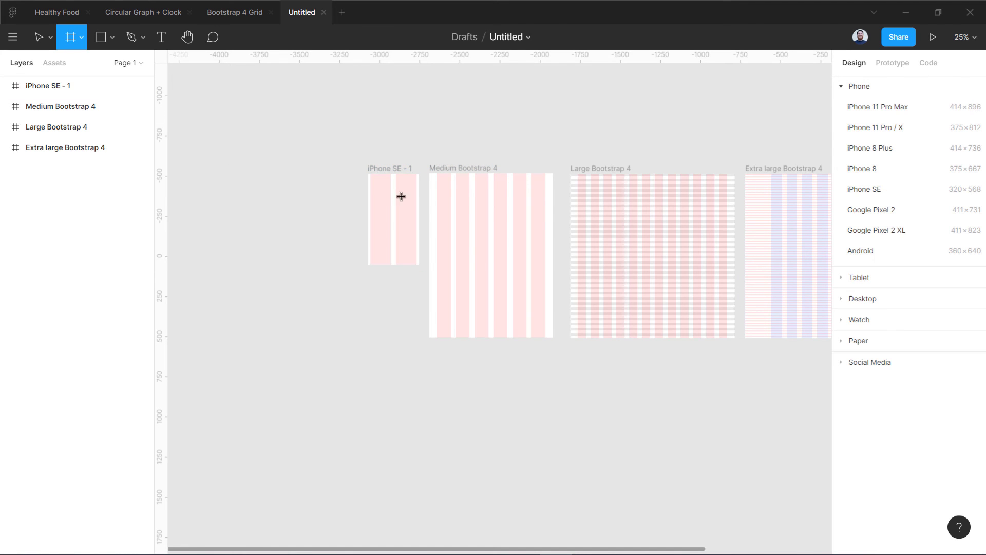
left_click(871, 194)
left_click_drag(809, 311, 677, 438)
- Apply the Small Boostrap Grid style to iPhone SE - 2, then zoom out to view all frames
left_click(950, 263)
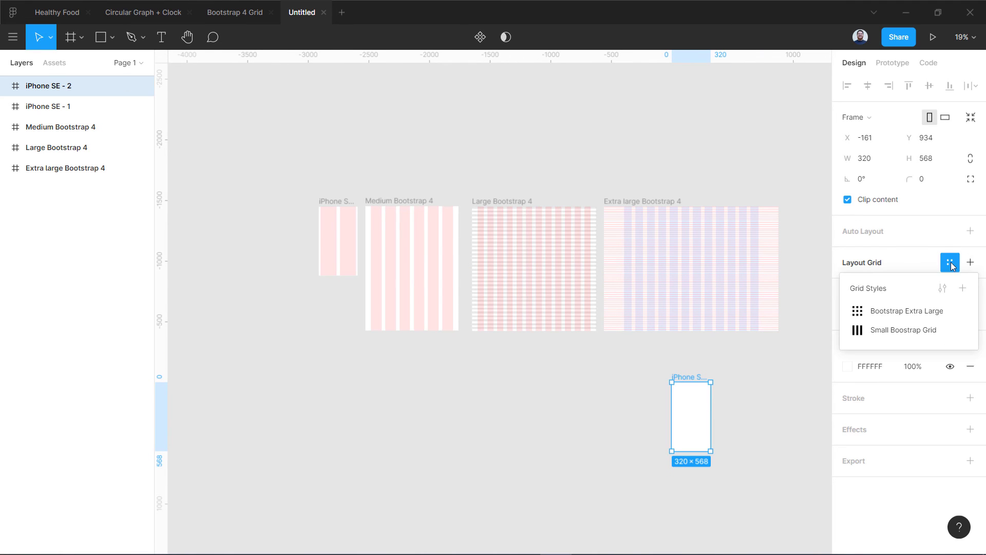
left_click(873, 330)
left_click(782, 397)
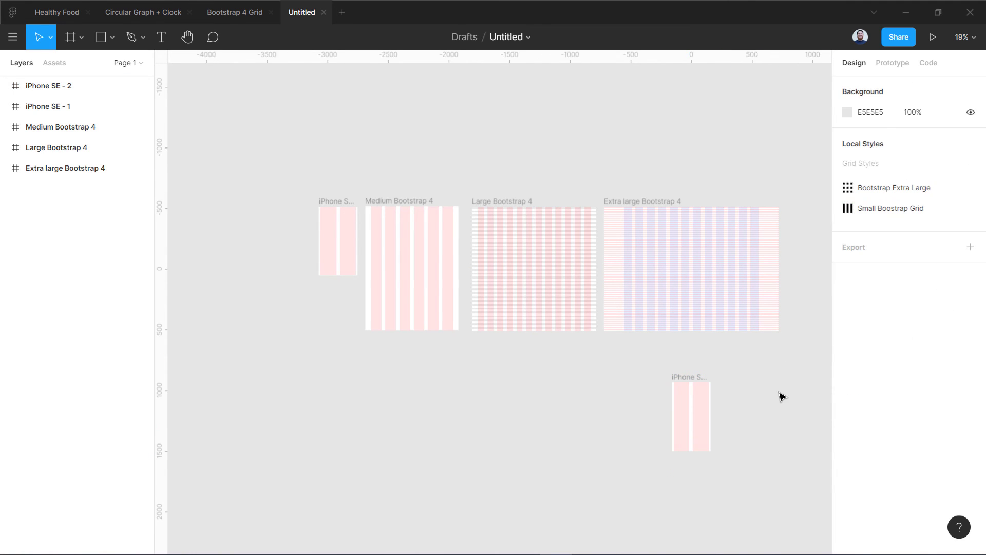
key("shift+0")
left_click_drag(779, 396, 178, 259)
scroll(447, 288, "right", 10)
scroll(379, 298, "down", 3)
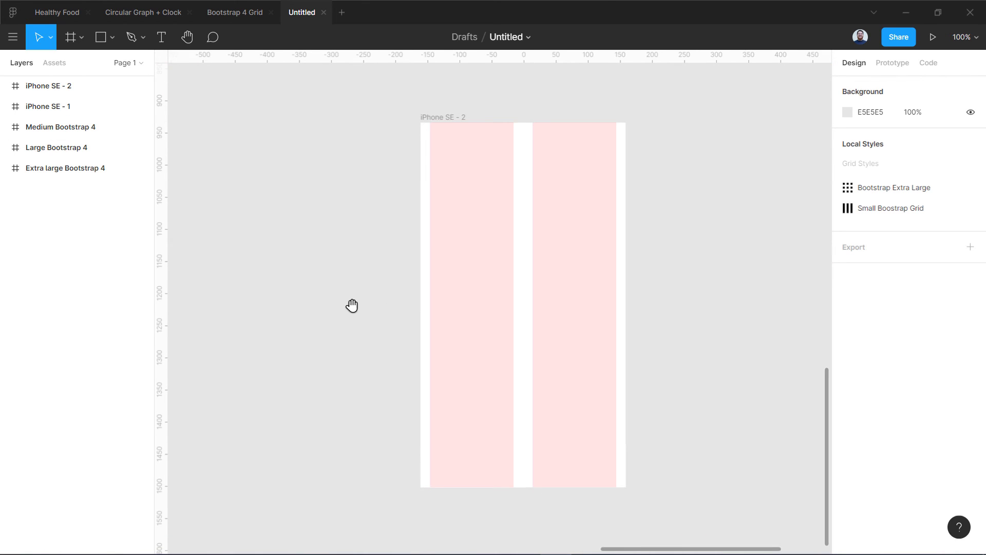
key("minus")
key("minus")
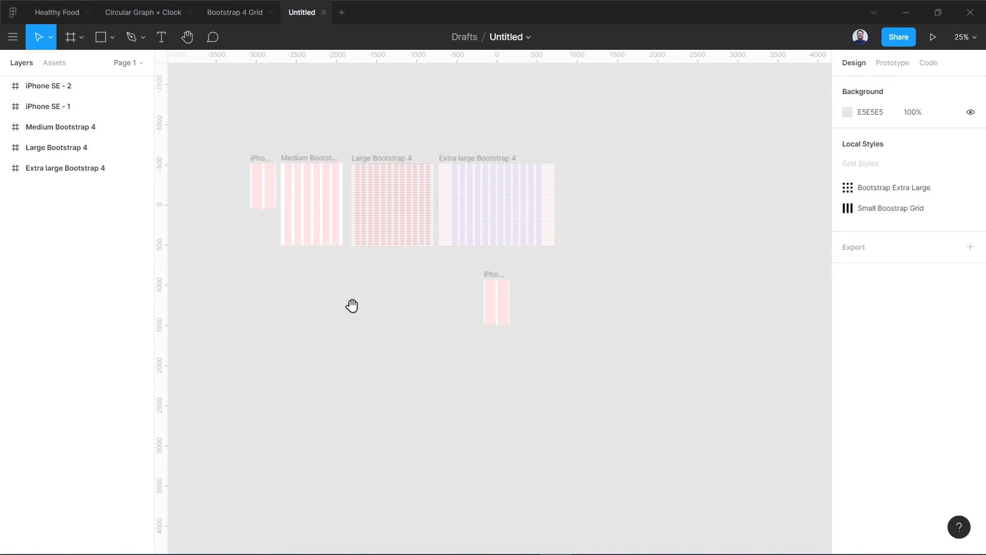
key("minus")
key("plus")
key("plus")
left_click_drag(352, 305, 565, 416)
left_click(547, 328)
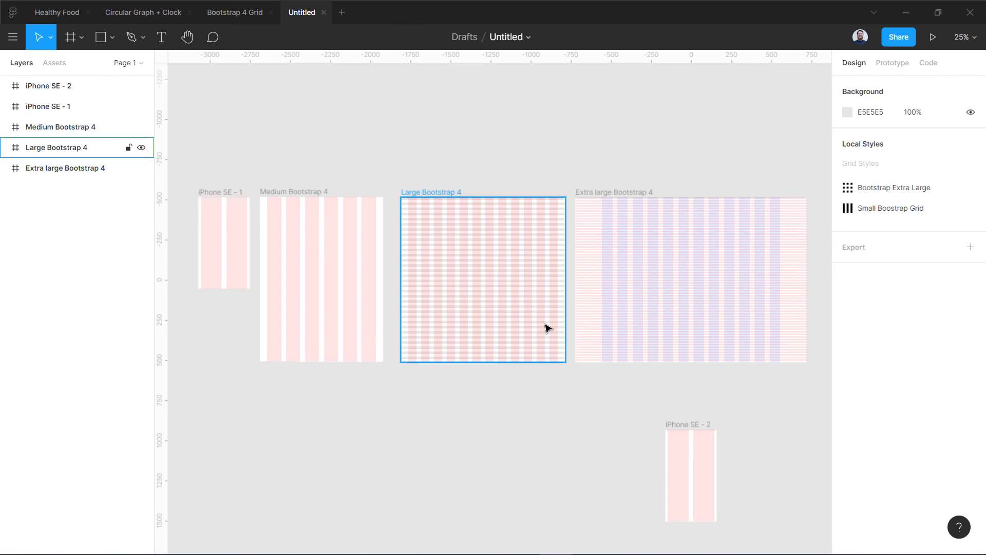
left_click(600, 195)
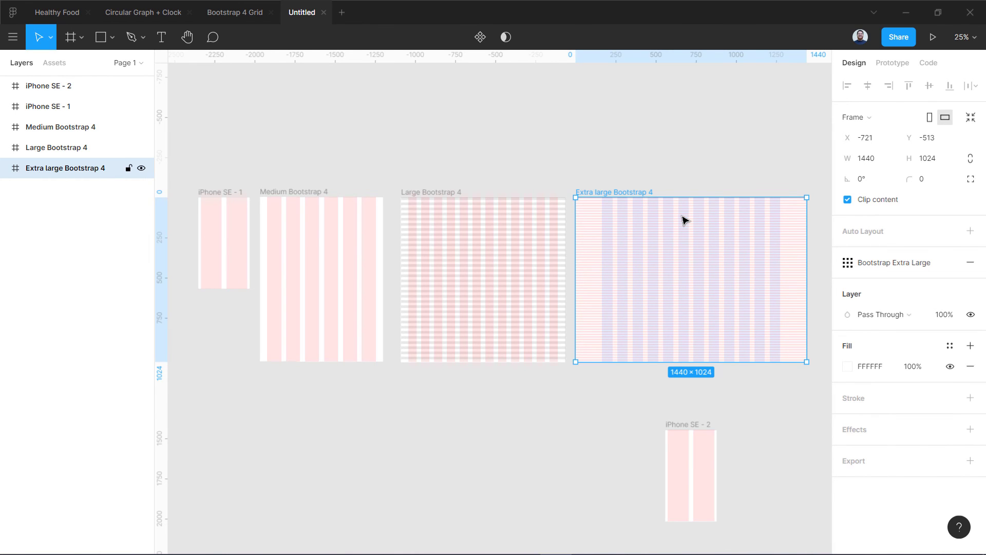
key("plus")
left_click_drag(684, 219, 304, 260)
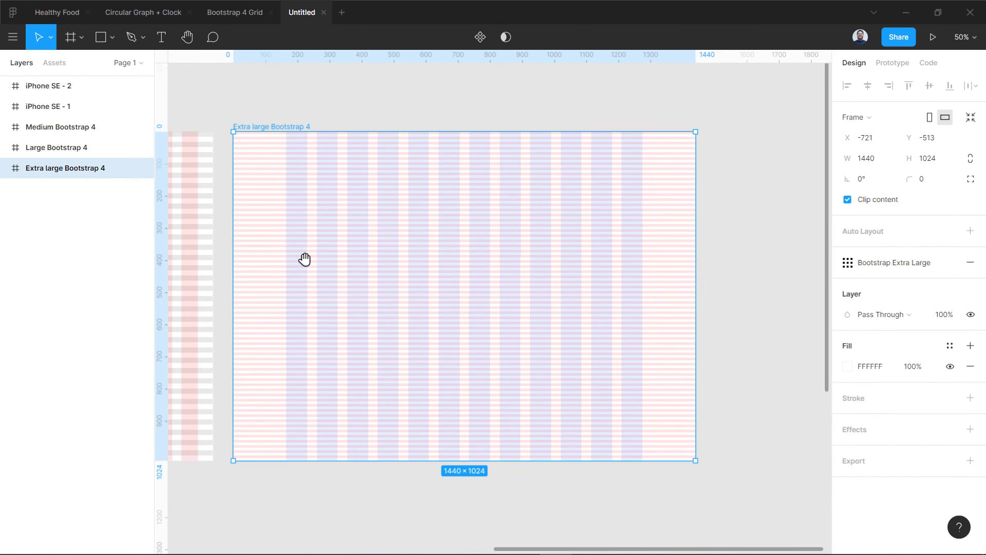
mouse_move(903, 272)
left_click(270, 96)
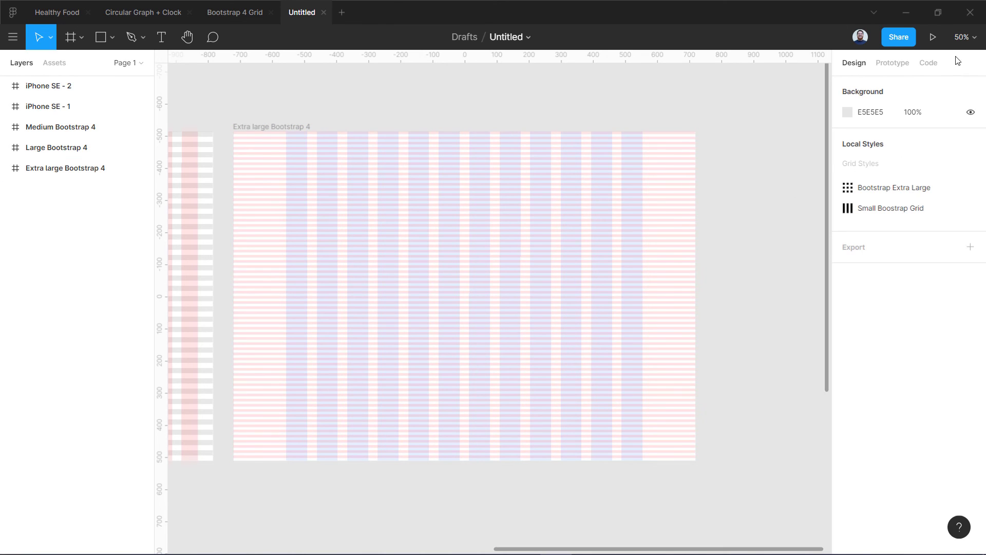
left_click(966, 37)
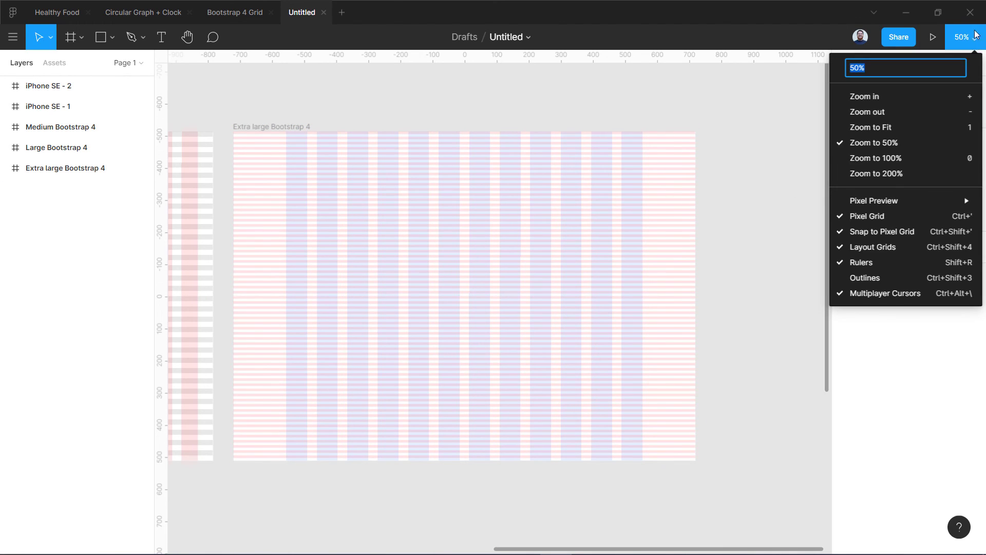
mouse_move(902, 206)
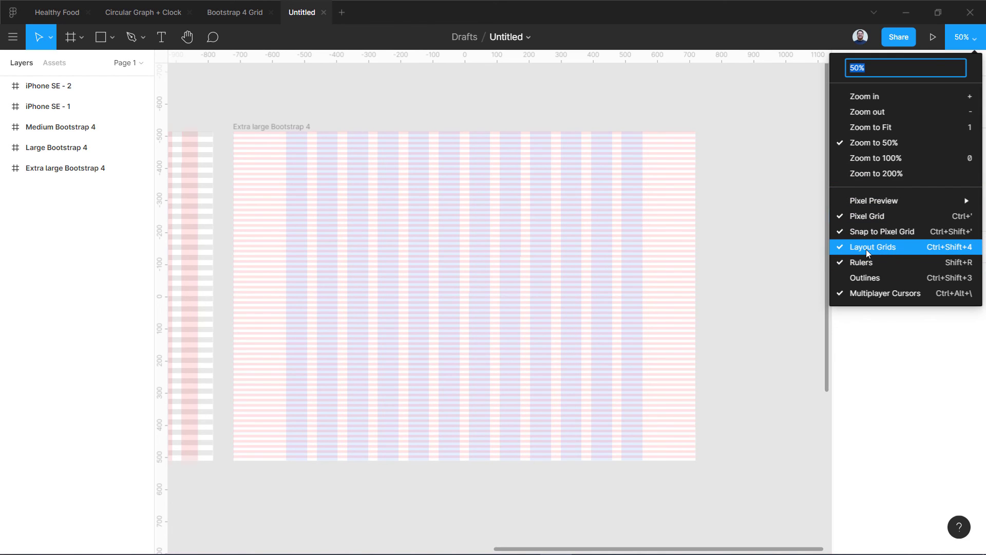
left_click(867, 252)
left_click(966, 37)
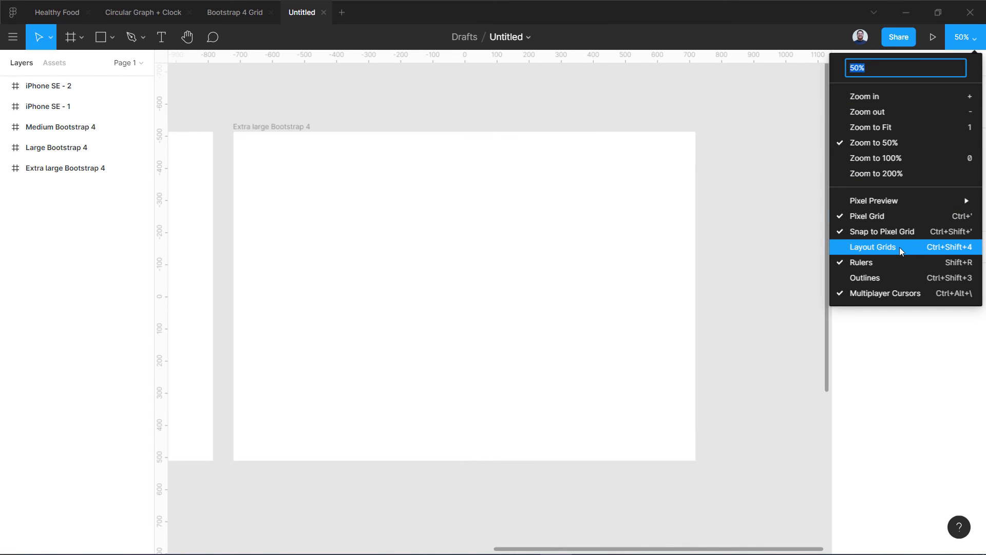
left_click(899, 248)
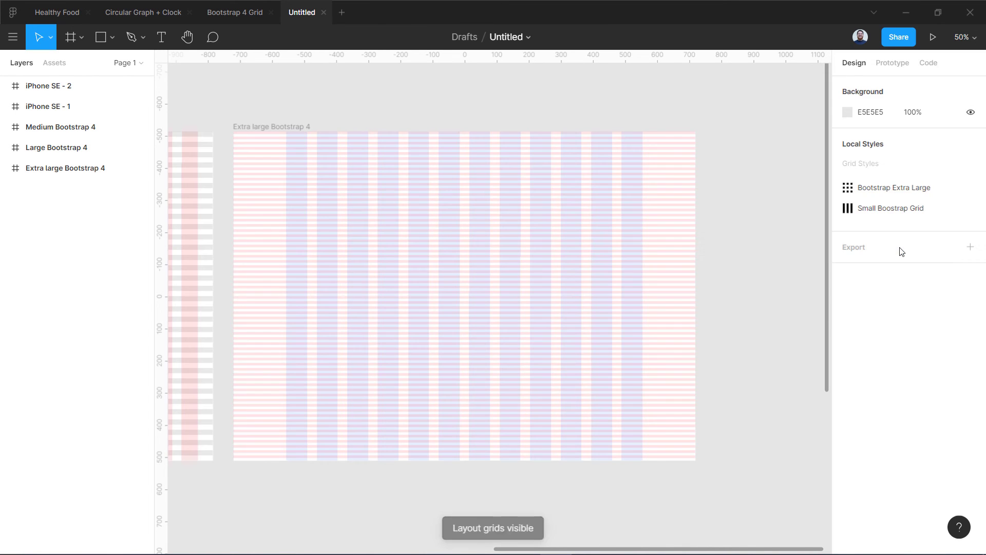